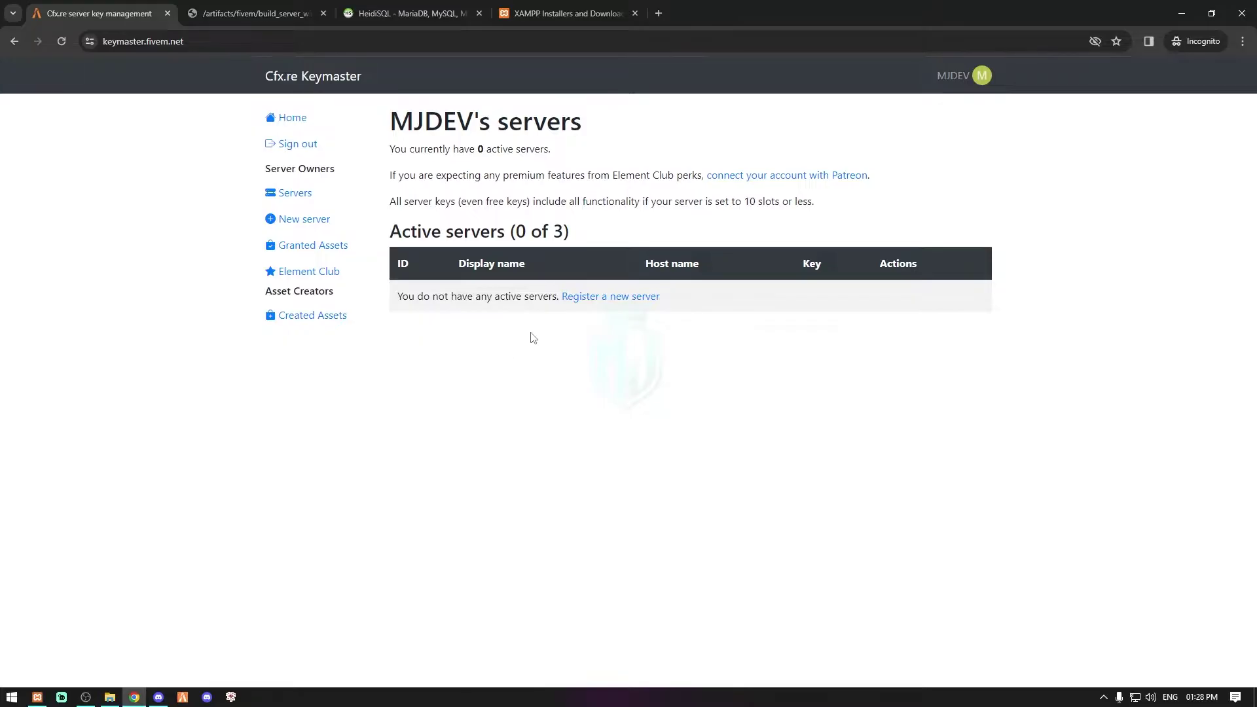
Step: Dismiss the ad on the HeidiSQL site and scroll through the XAMPP download page
left_click(412, 13)
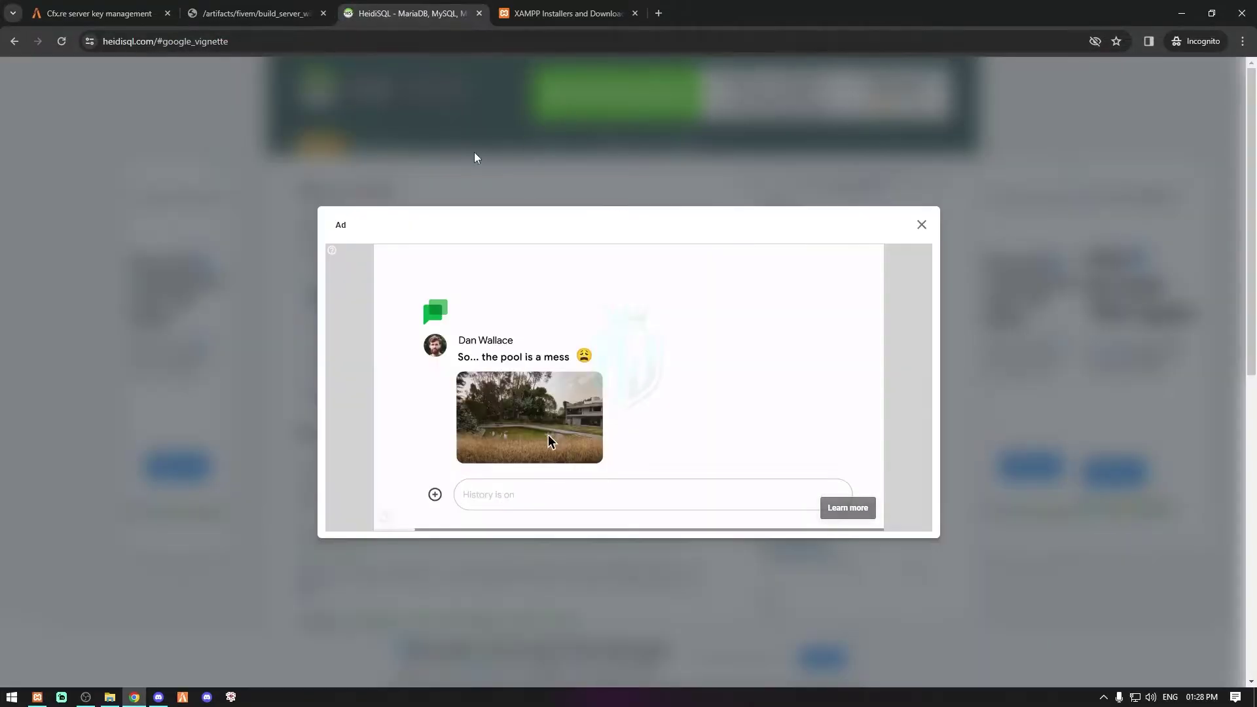
left_click(920, 226)
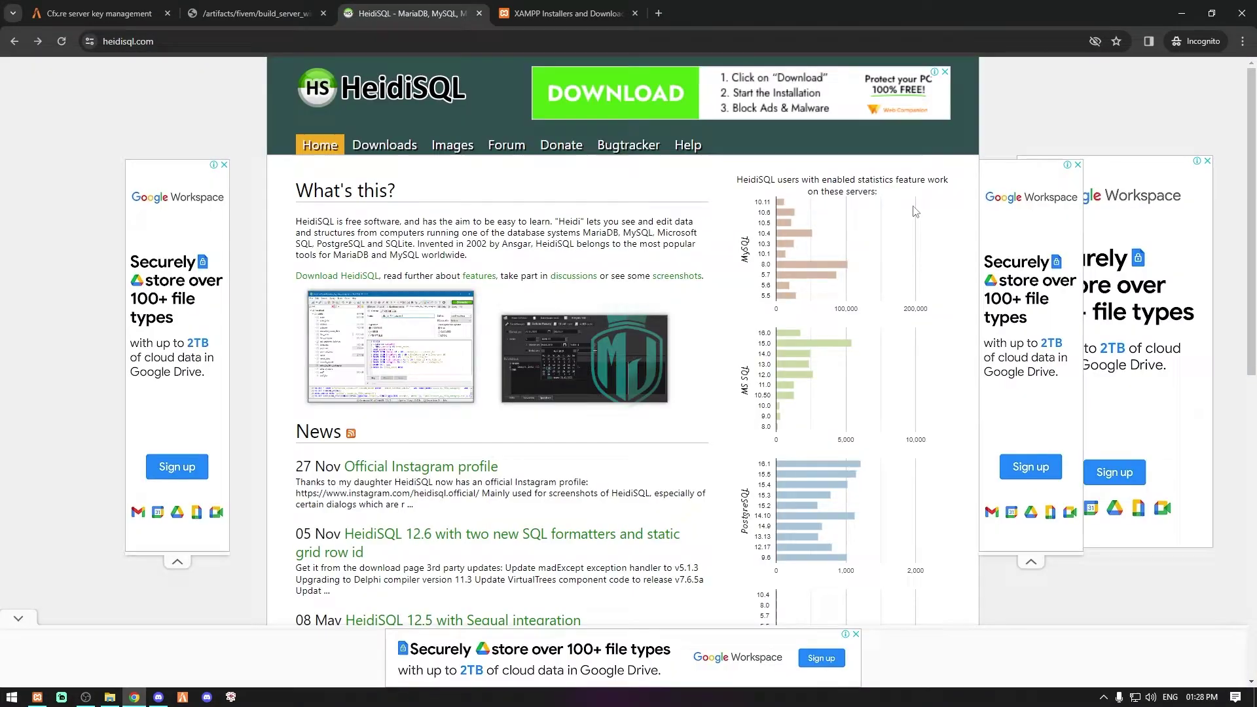
left_click(567, 13)
scroll(275, 287, "down", 3)
scroll(328, 275, "up", 3)
scroll(400, 256, "down", 3)
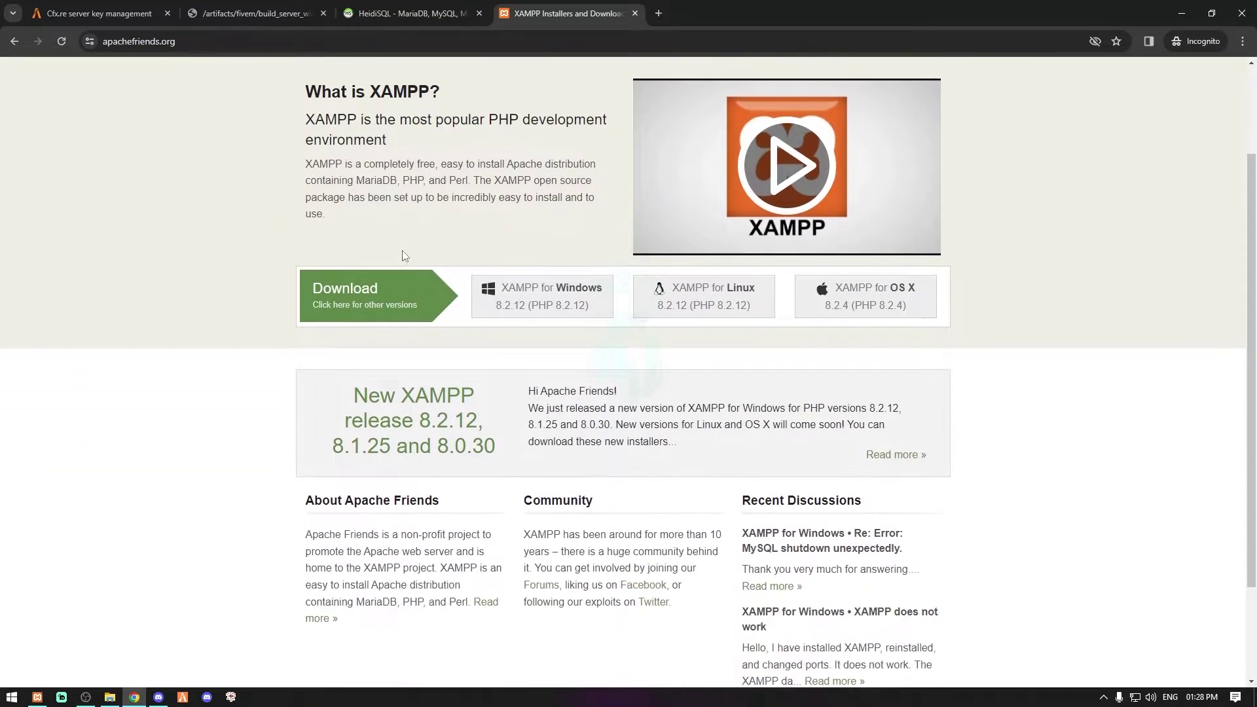
scroll(459, 210, "up", 3)
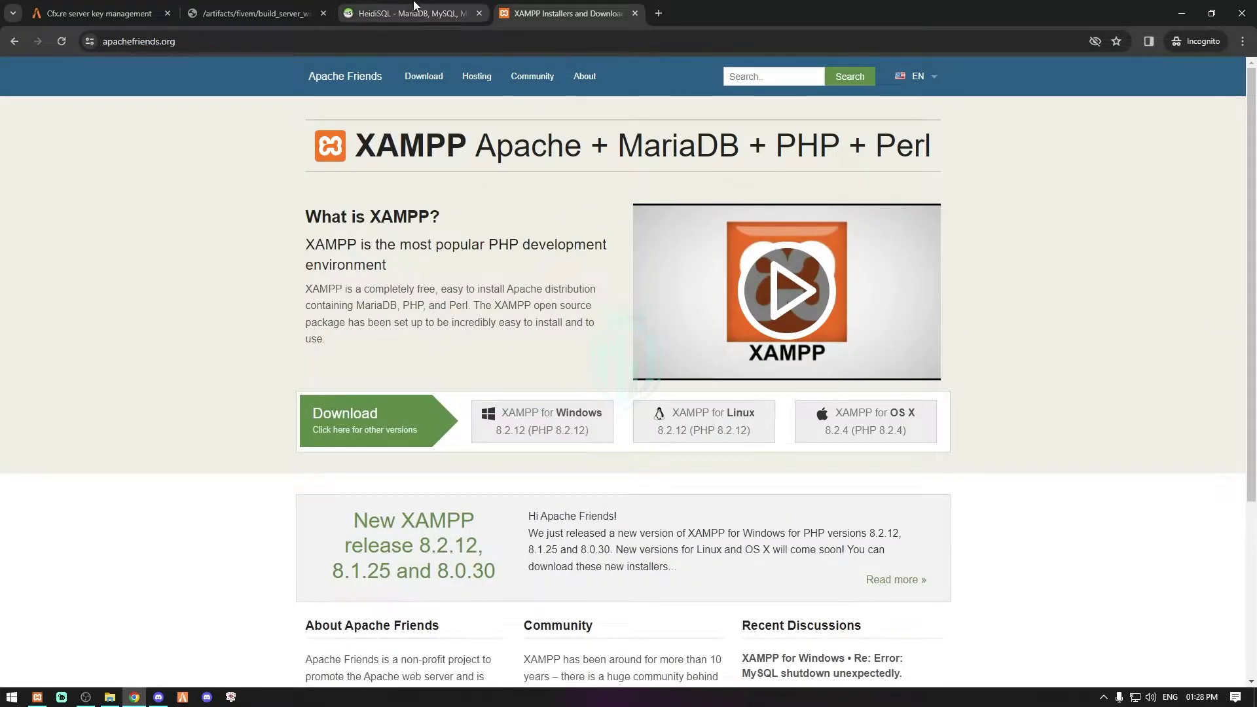
Step: Compare the HeidiSQL and XAMPP sites again, then bring the XAMPP Control Panel forward
left_click(412, 14)
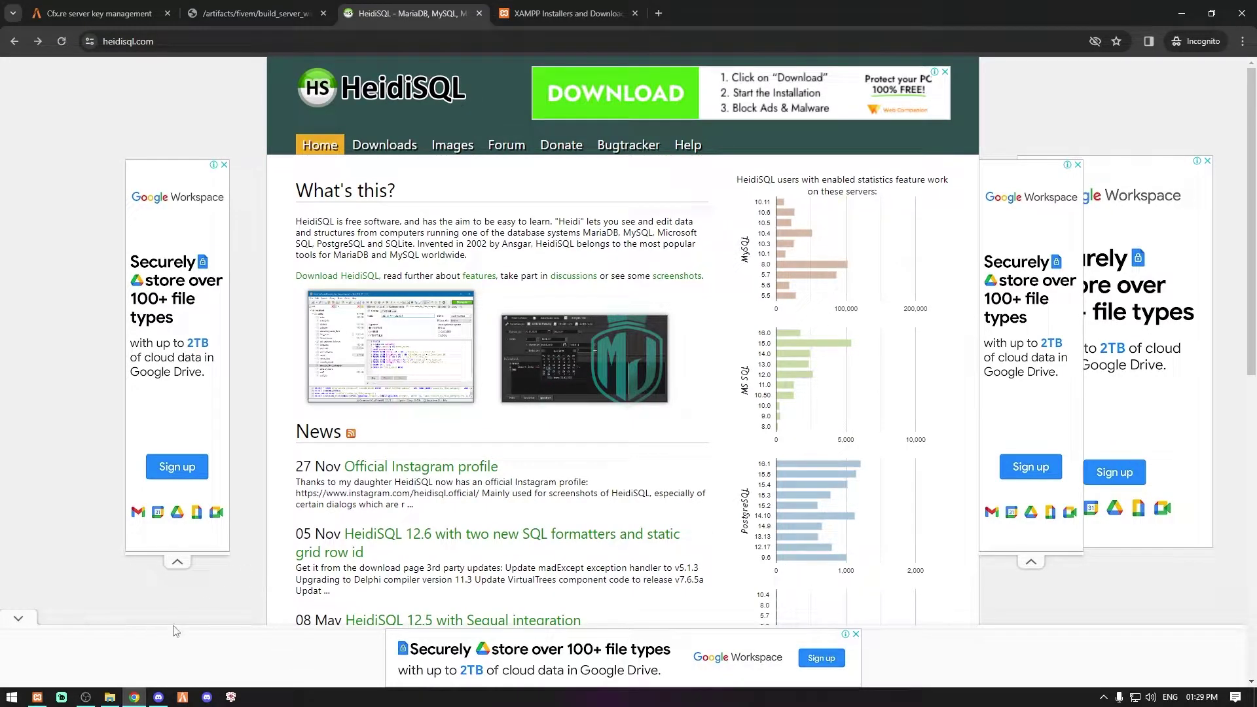
left_click(559, 13)
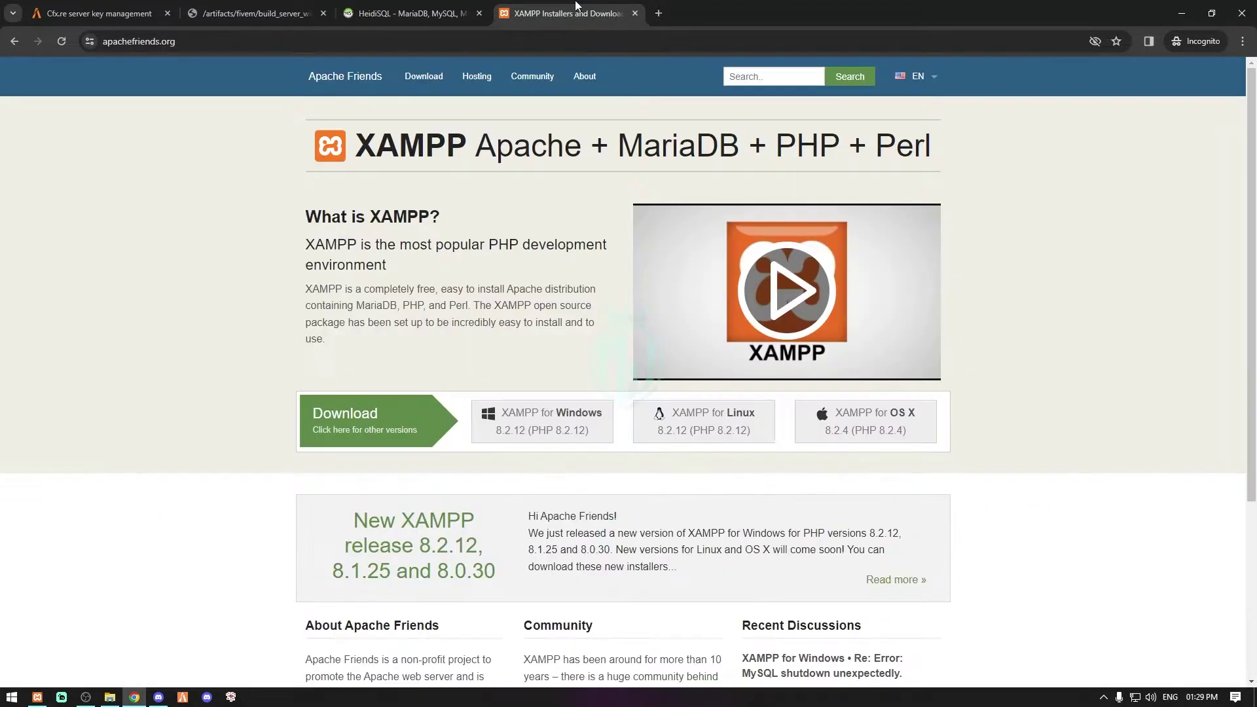
left_click(406, 13)
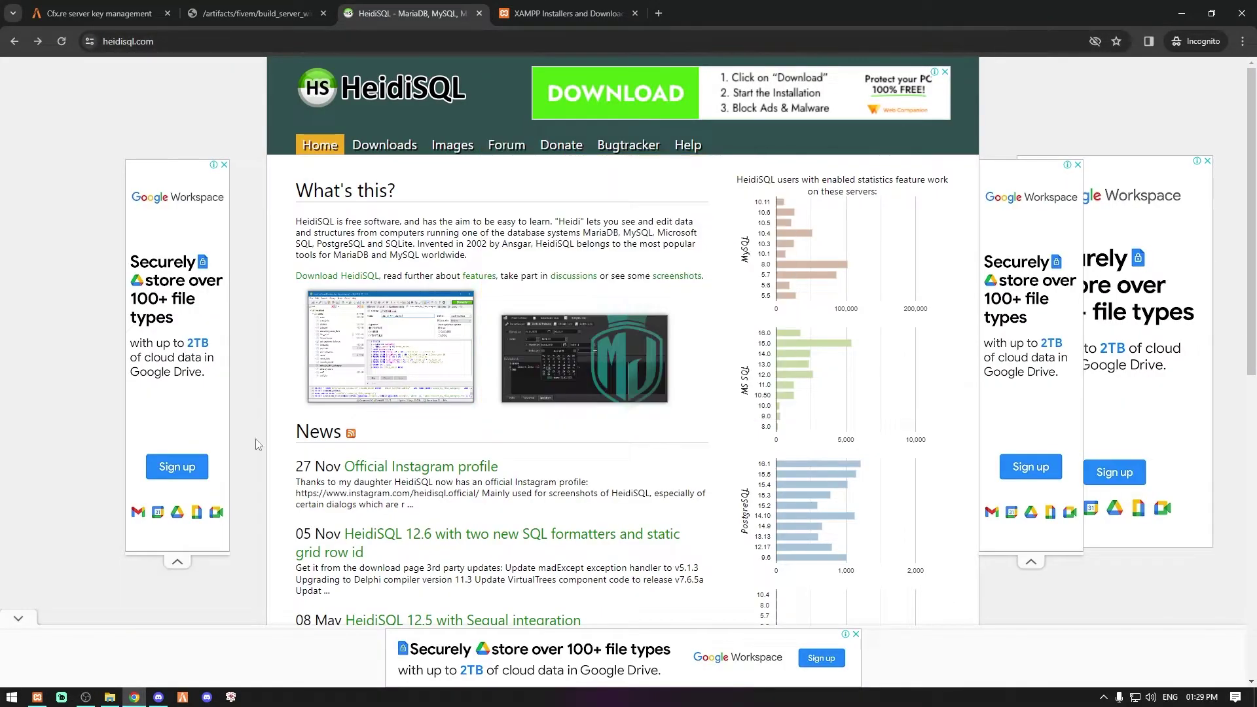
left_click(37, 697)
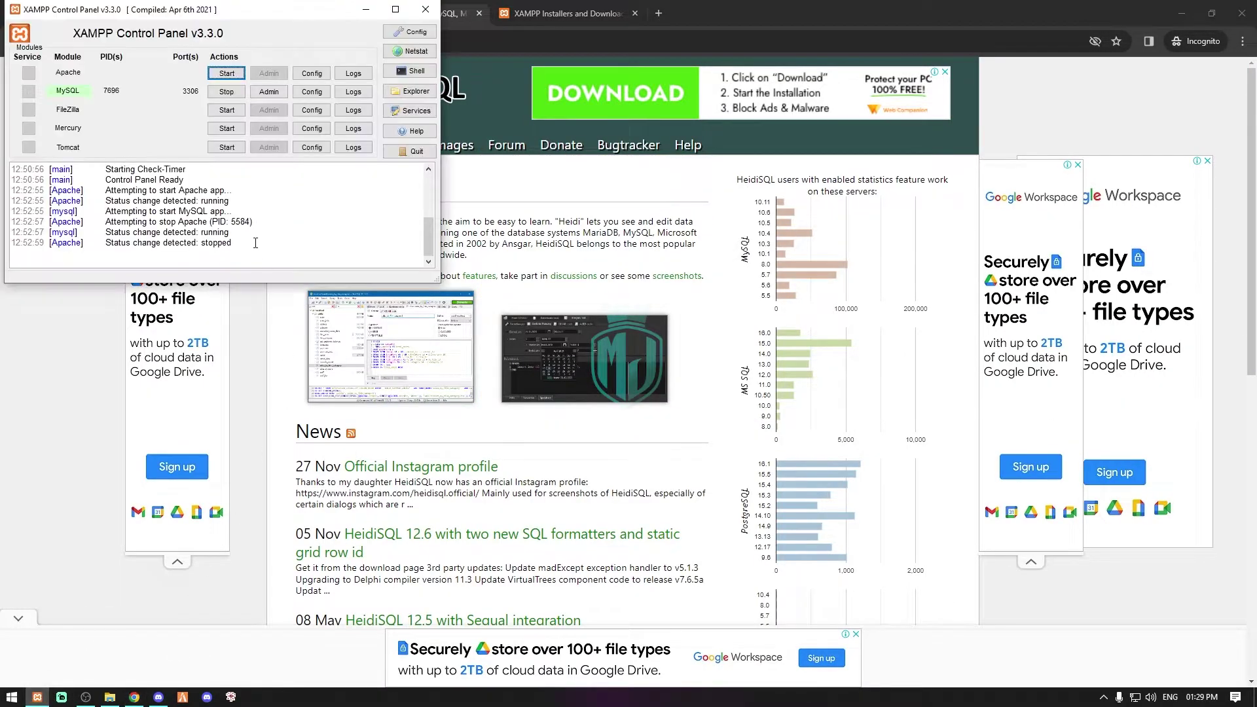
Step: Stop and restart MySQL in XAMPP, then minimize the control panel to reveal Chrome
left_click_drag(75, 14, 252, 115)
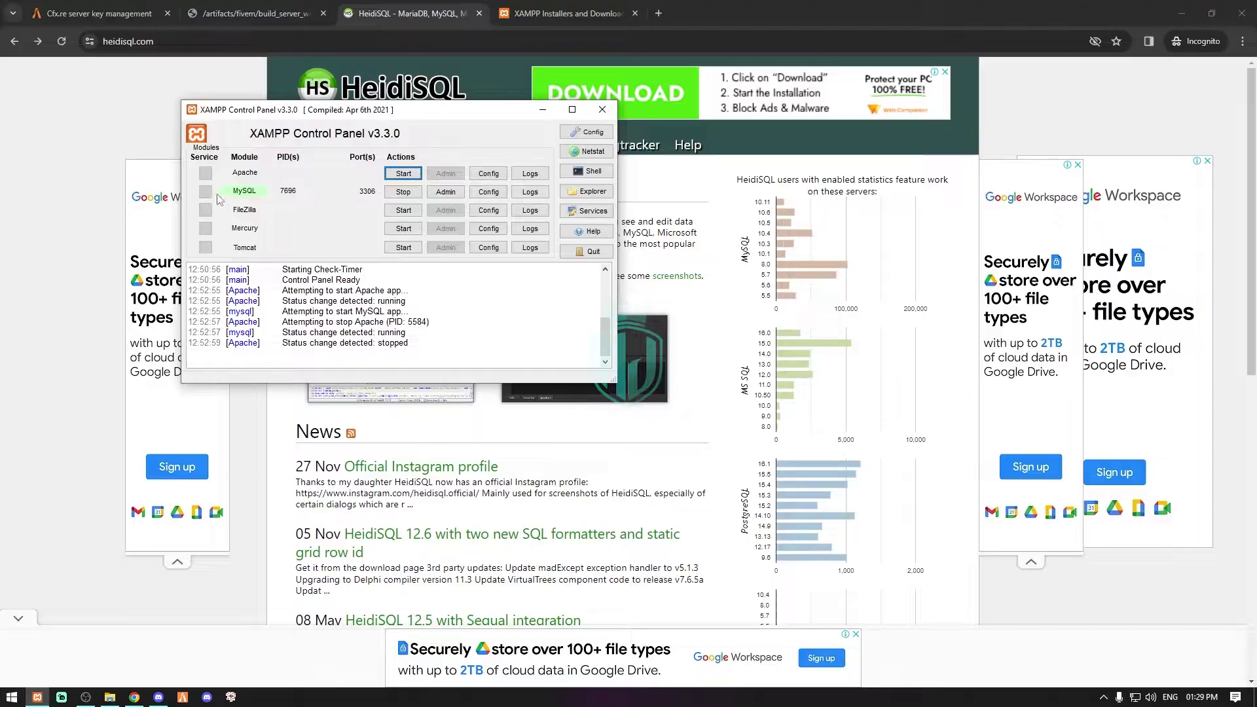
left_click(412, 194)
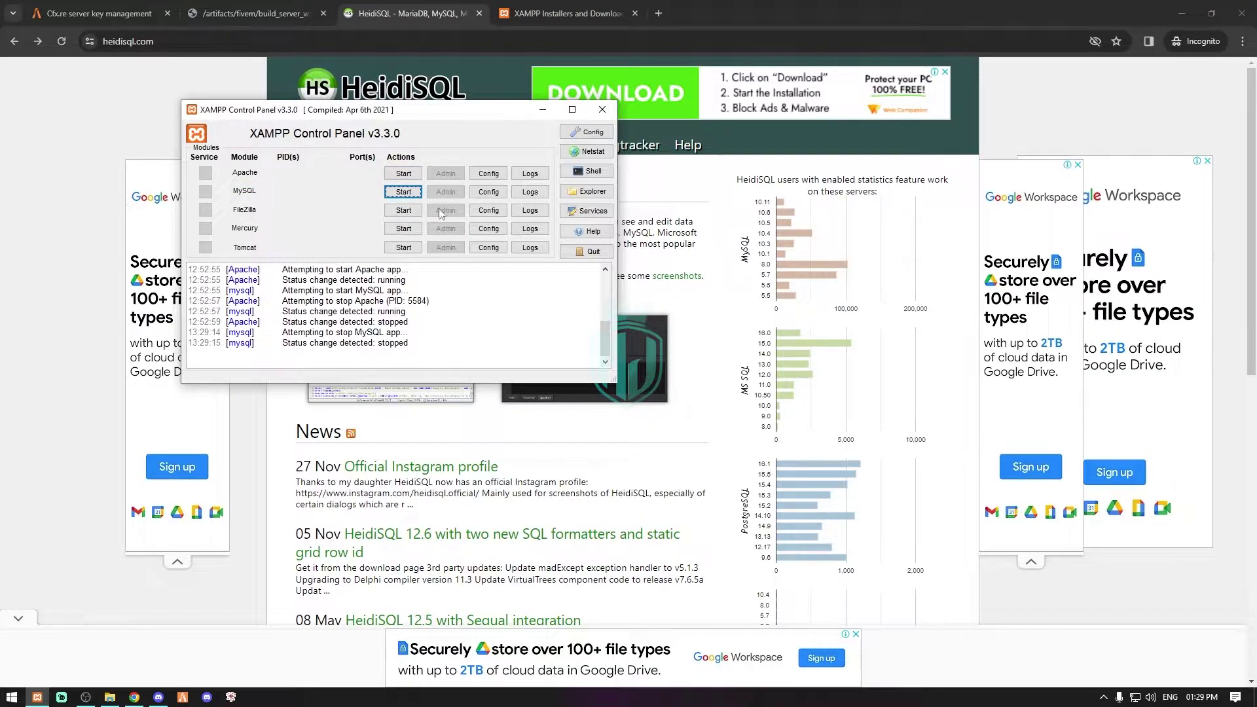
left_click(397, 194)
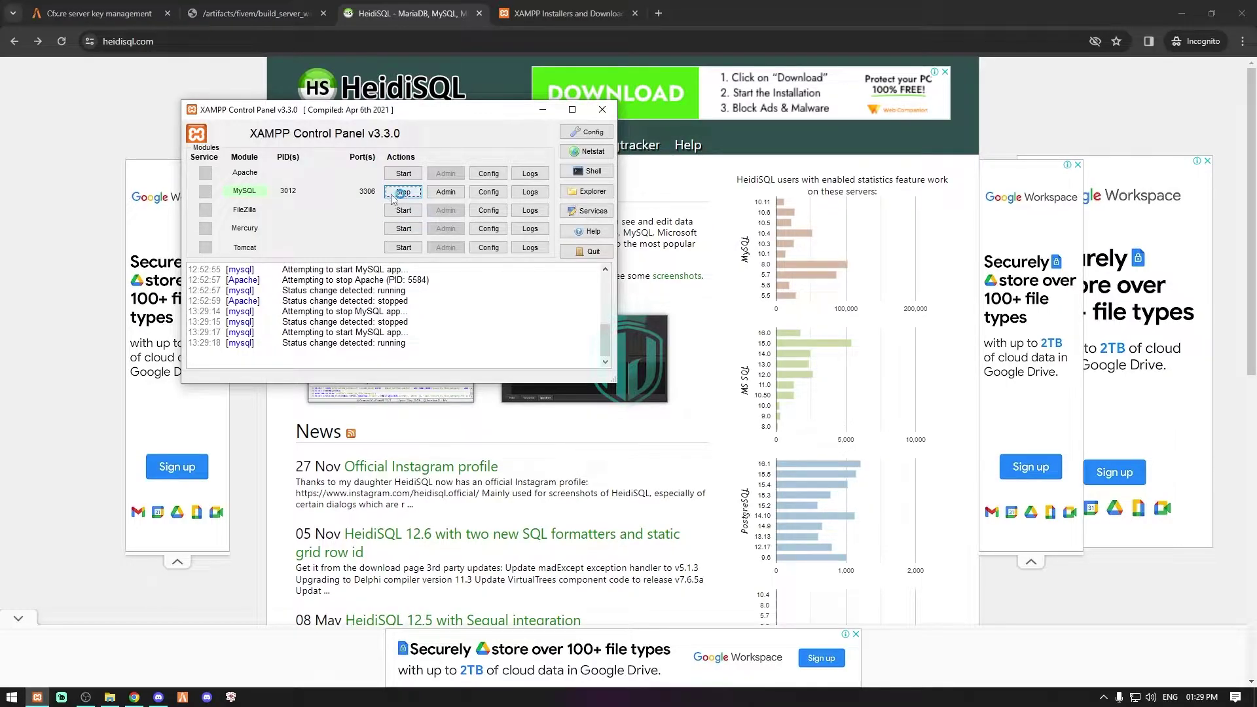
left_click(542, 109)
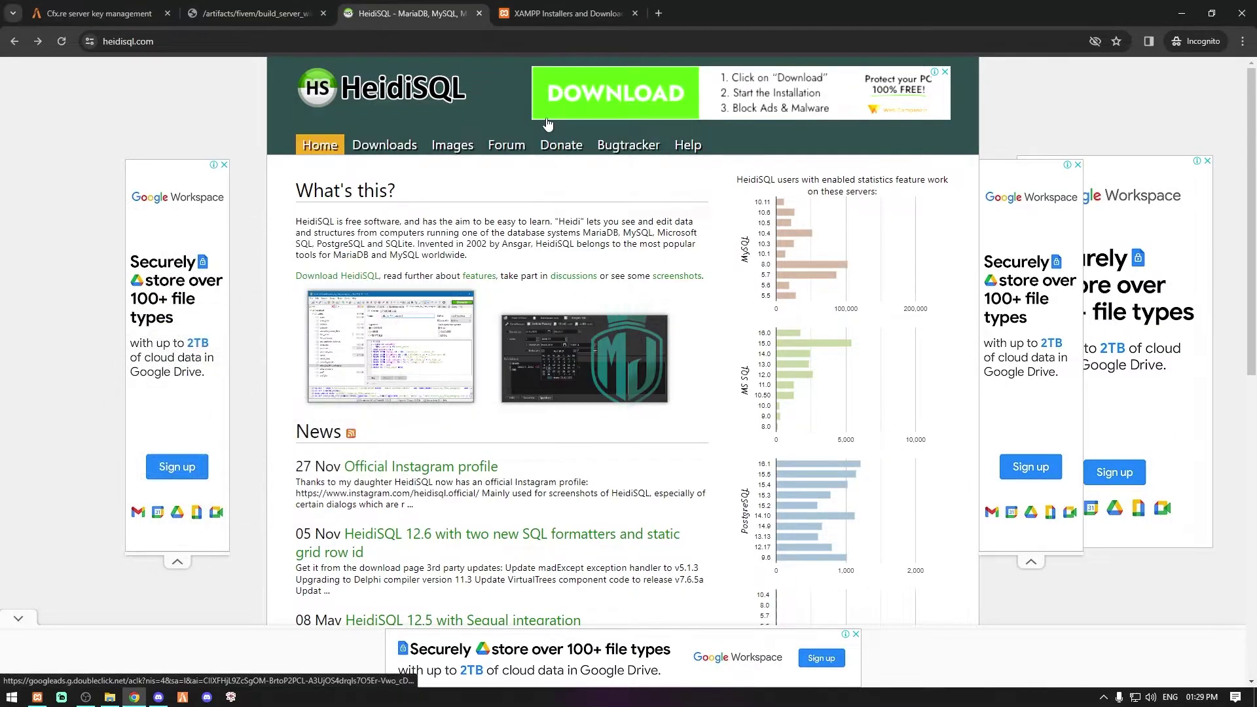
Step: Save the FiveM Windows server build 7669 archive to Downloads and return to the Keymaster list
left_click(255, 13)
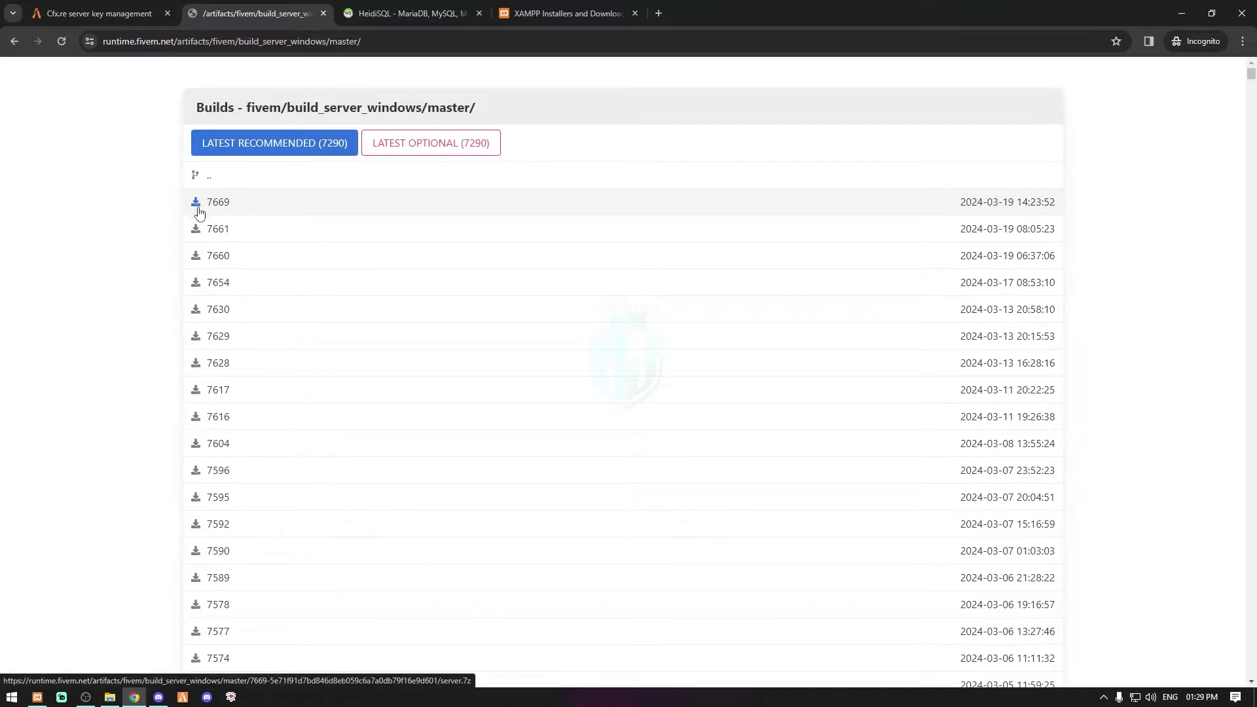
left_click(222, 202)
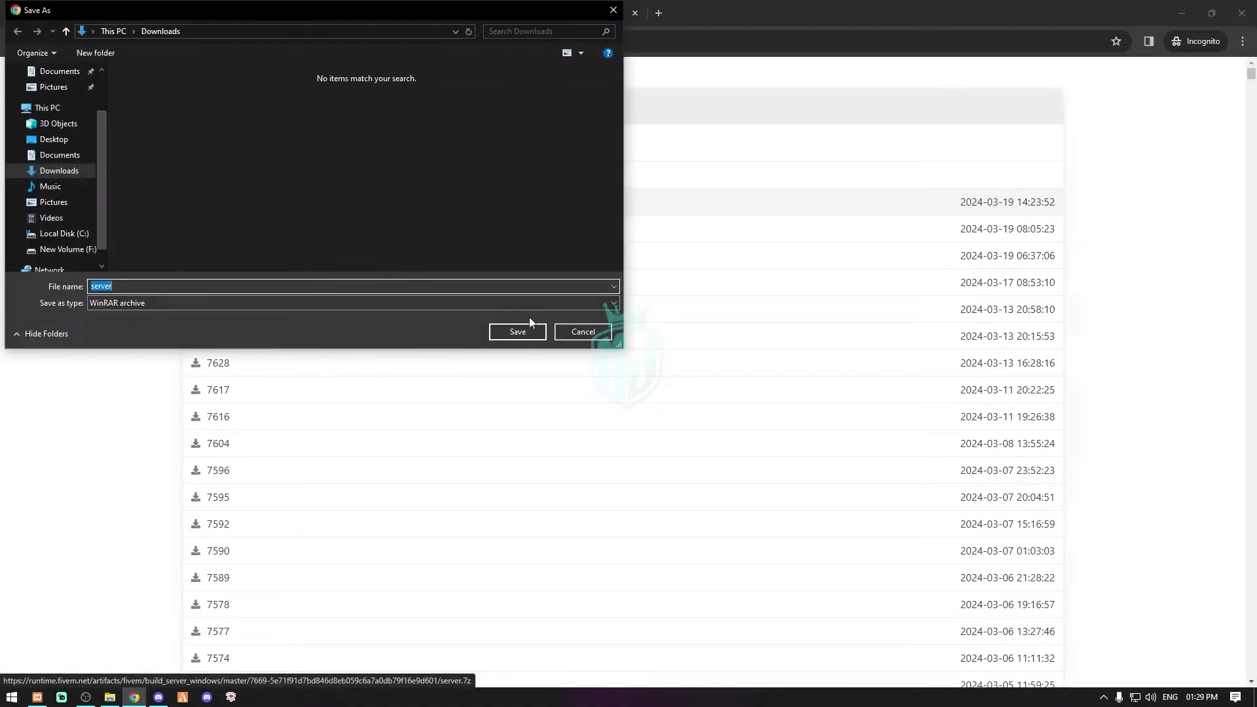
left_click(526, 331)
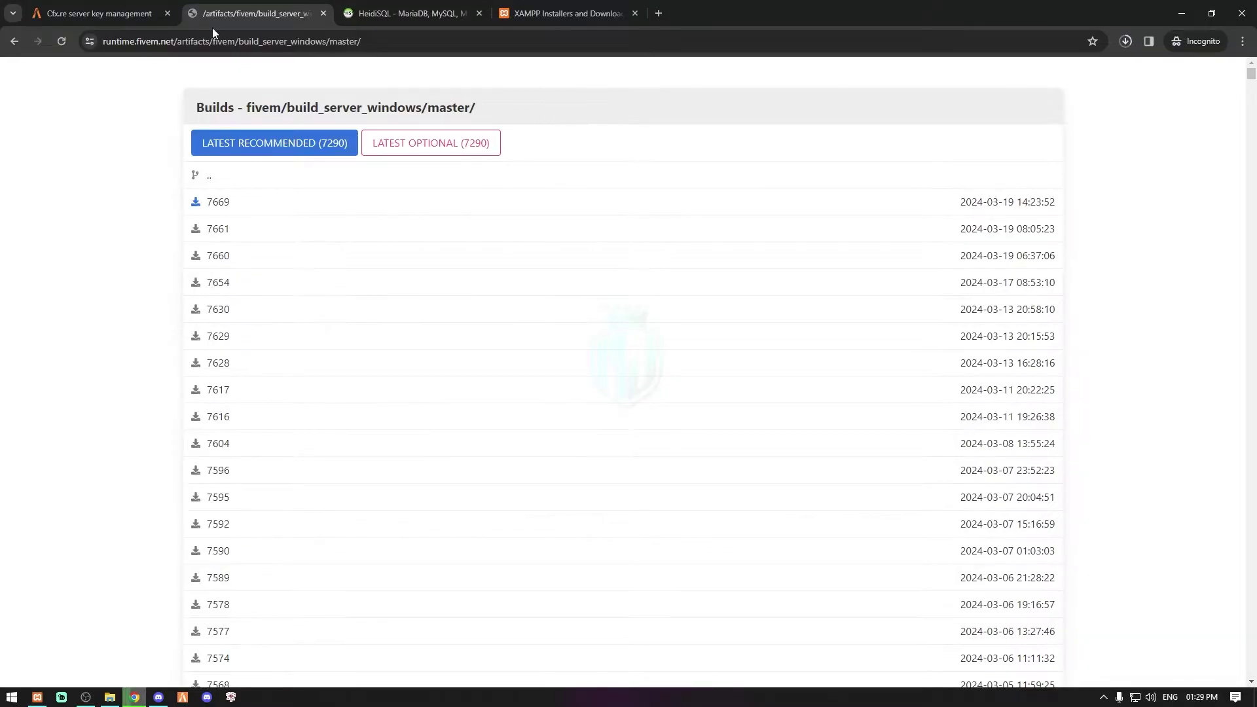
left_click(91, 13)
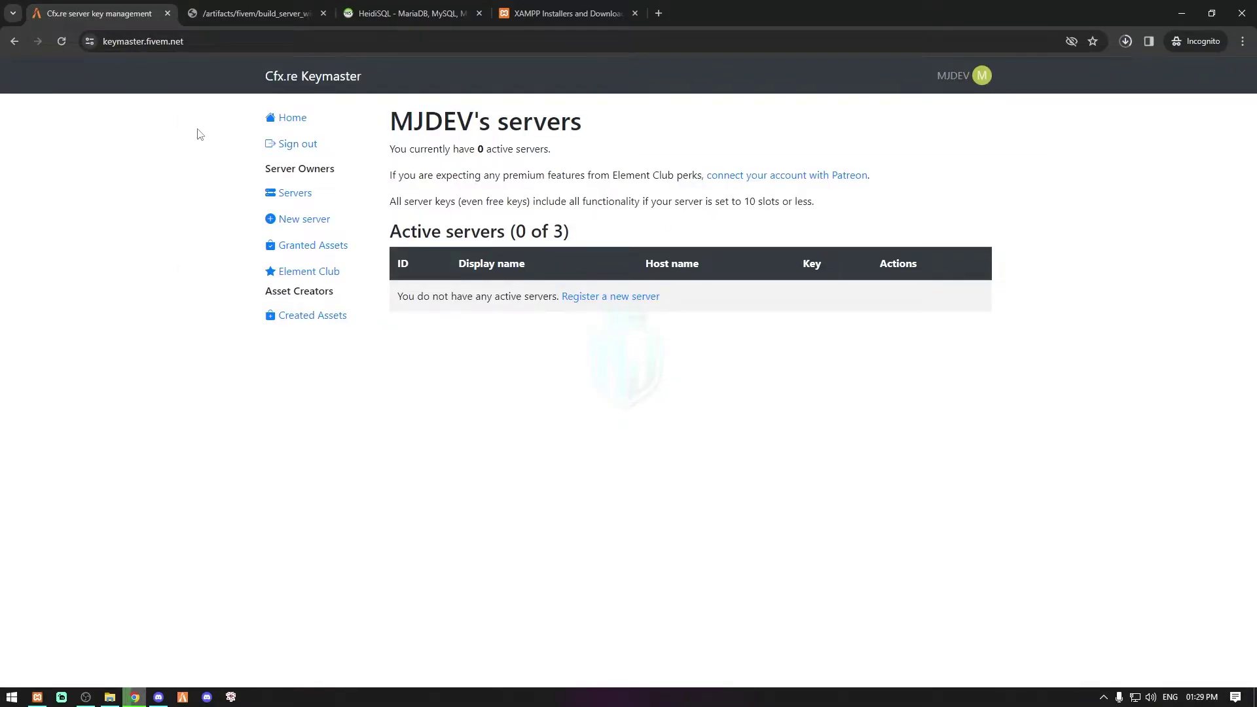
Step: Begin a new Keymaster server registration with type Other/Home hosted and provider Local Host
left_click(611, 298)
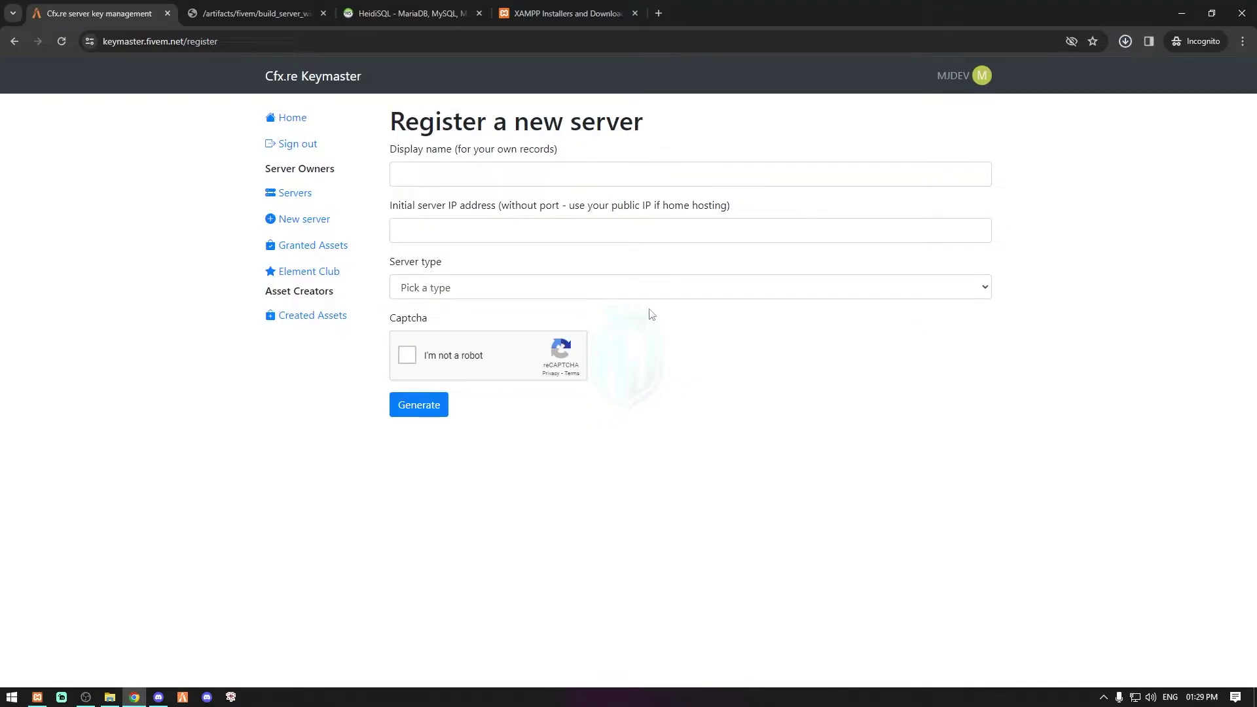
left_click(533, 288)
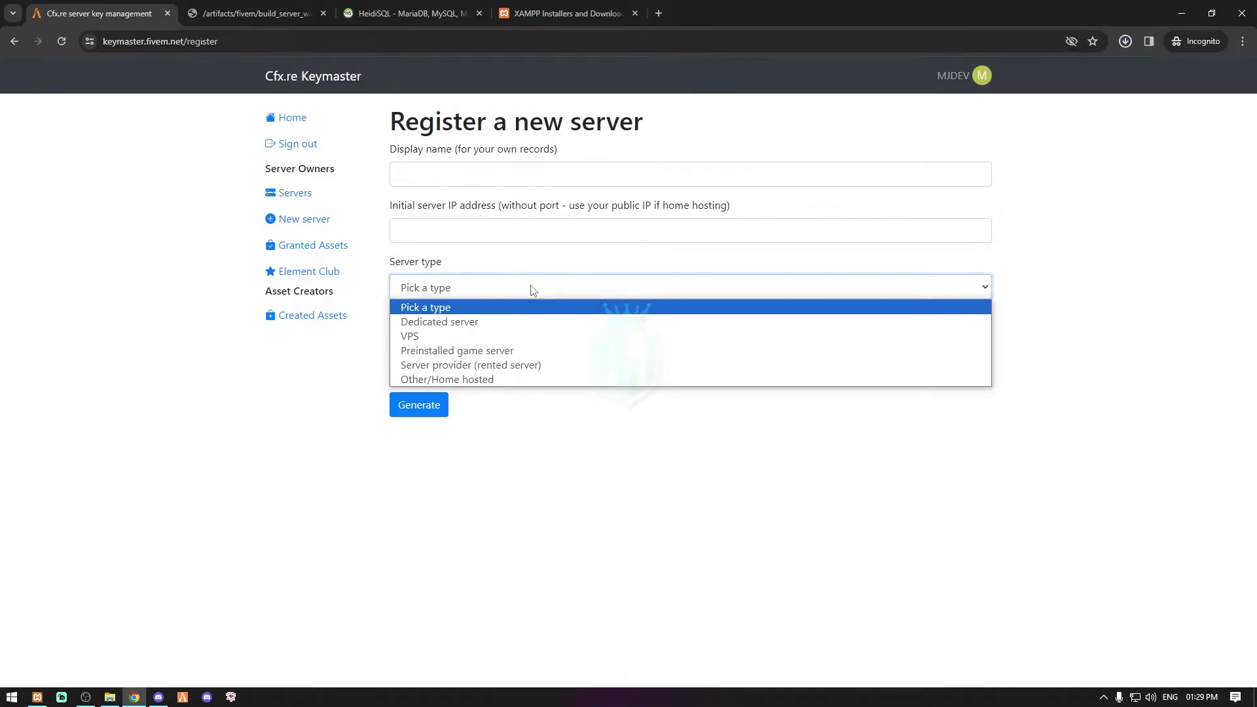
left_click(474, 378)
left_click(511, 347)
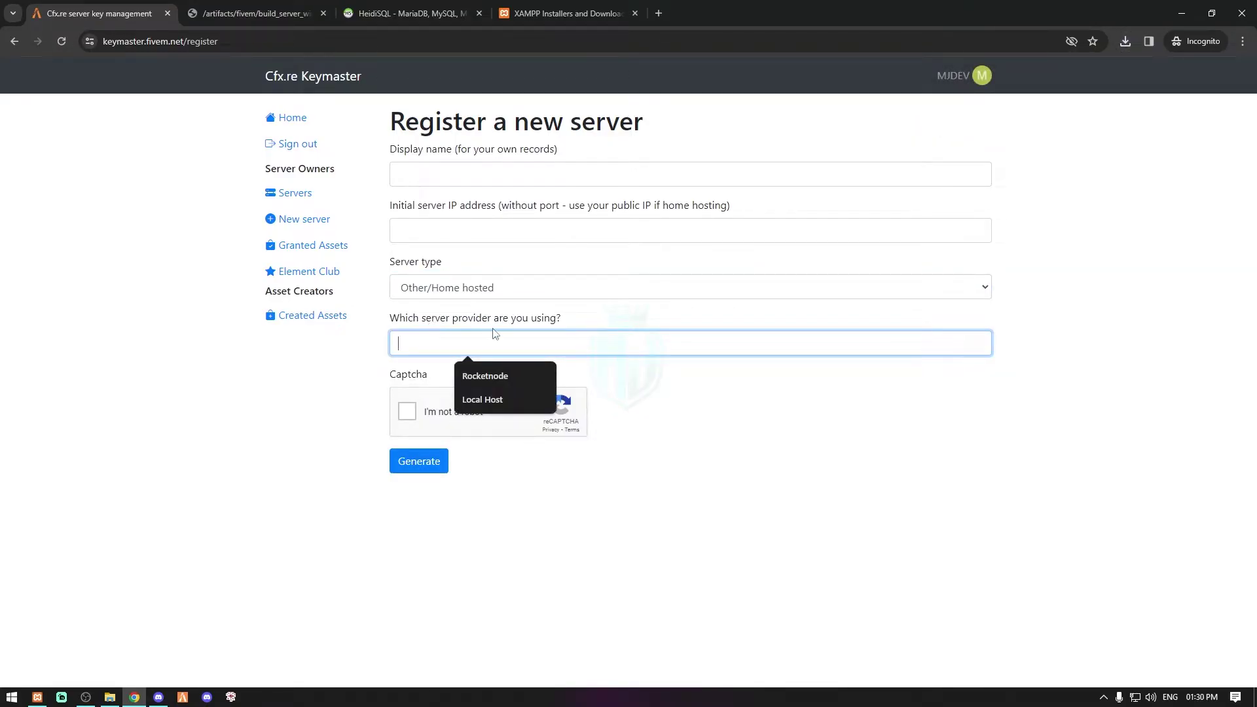
left_click(500, 394)
left_click(643, 176)
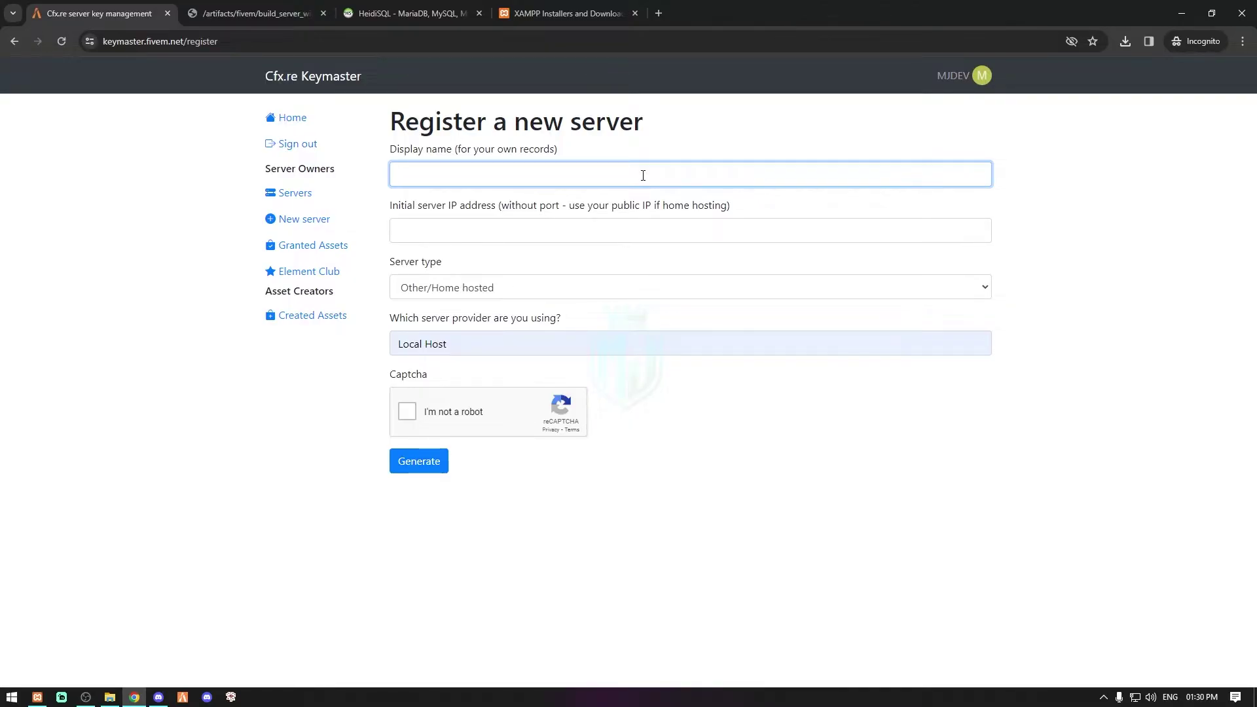
Step: Enter the display name 'MJ DEV 5M SERIES', pass the captcha, and generate the server key
type("MJ DEV 5M SERIES")
left_click(406, 411)
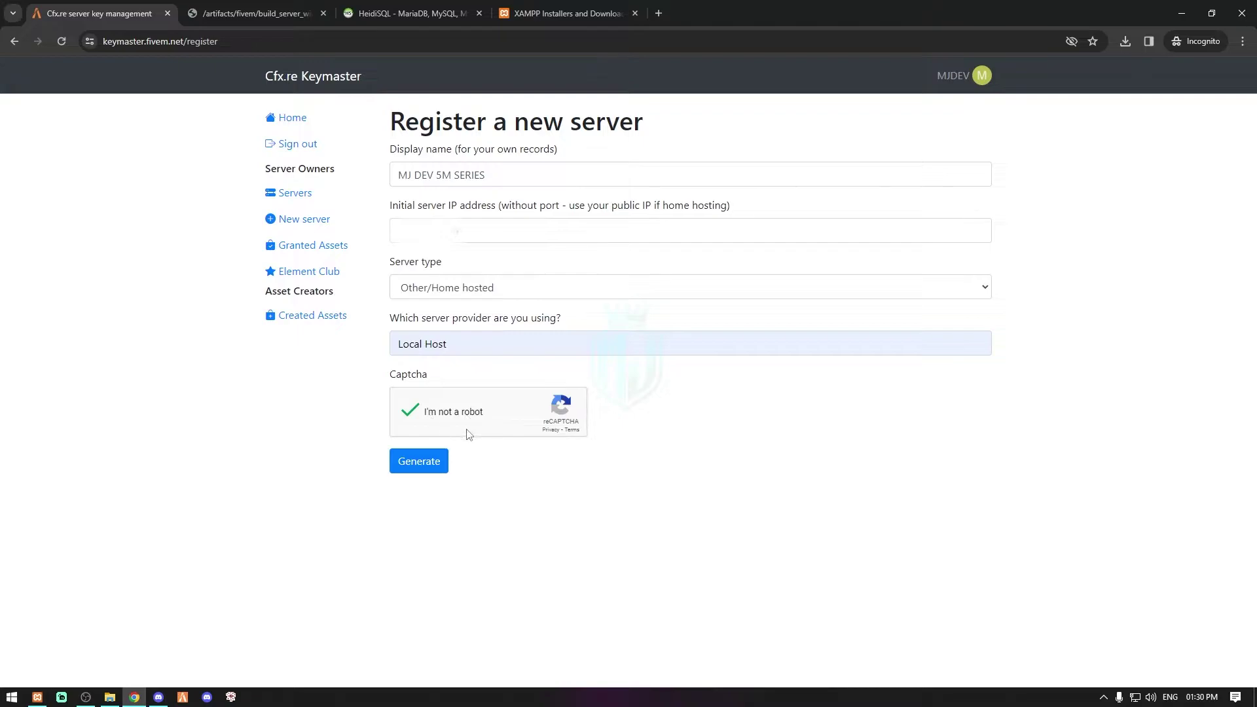
left_click(421, 460)
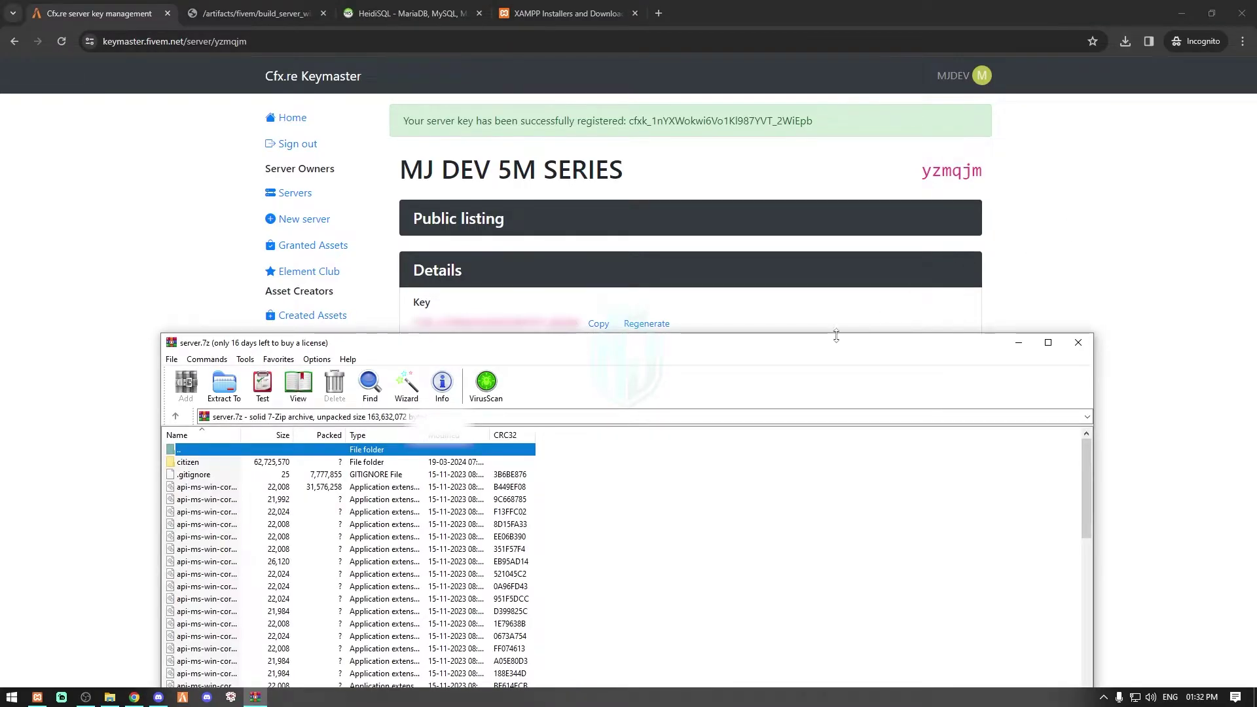
Step: Select every file in the server.7z archive in WinRAR and extract them
left_click_drag(806, 353, 850, 165)
scroll(510, 357, "down", 5)
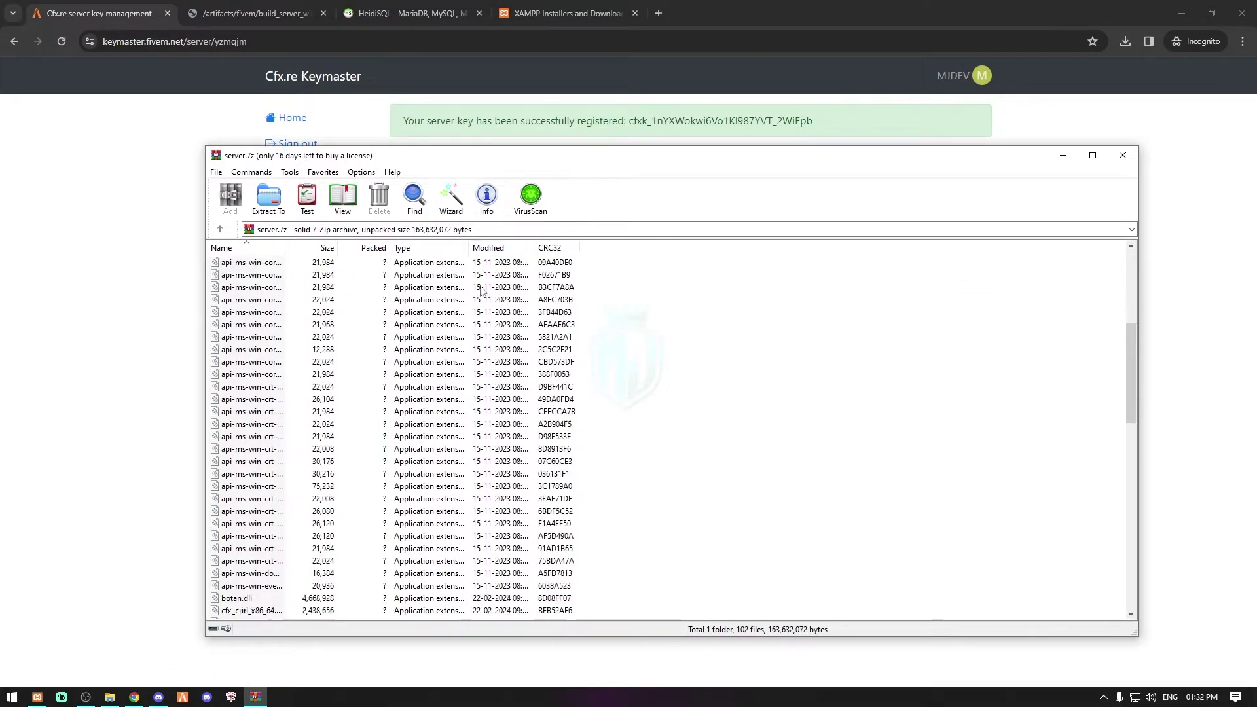
scroll(510, 356, "up", 5)
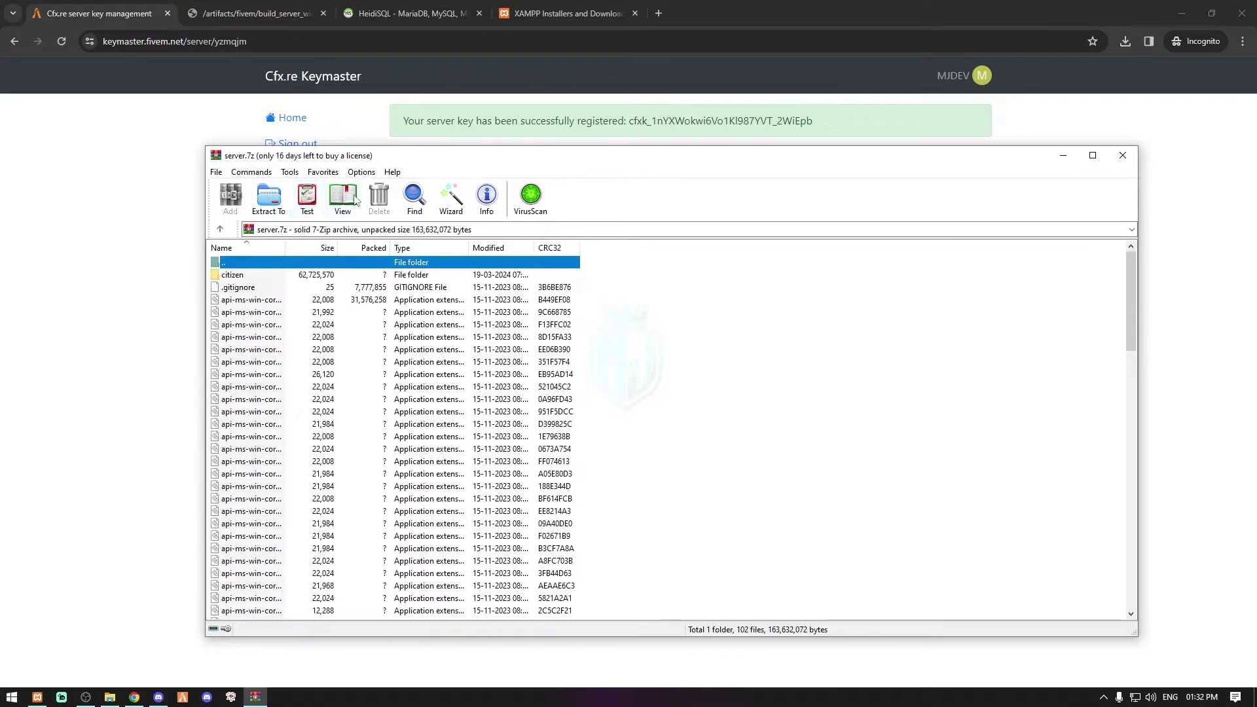
left_click(384, 338)
key("ctrl+a")
key("alt+w")
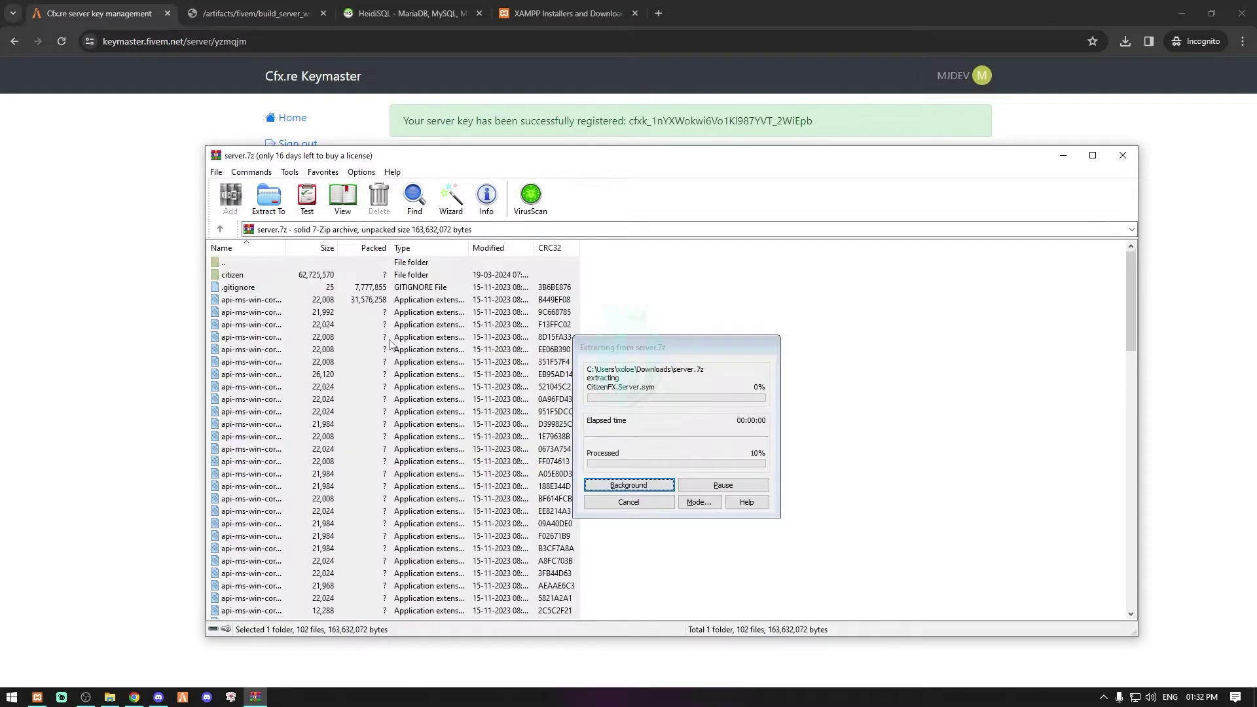
Step: Create a new folder named 'Artifacts' inside 5M Tutorial YT
left_click(110, 697)
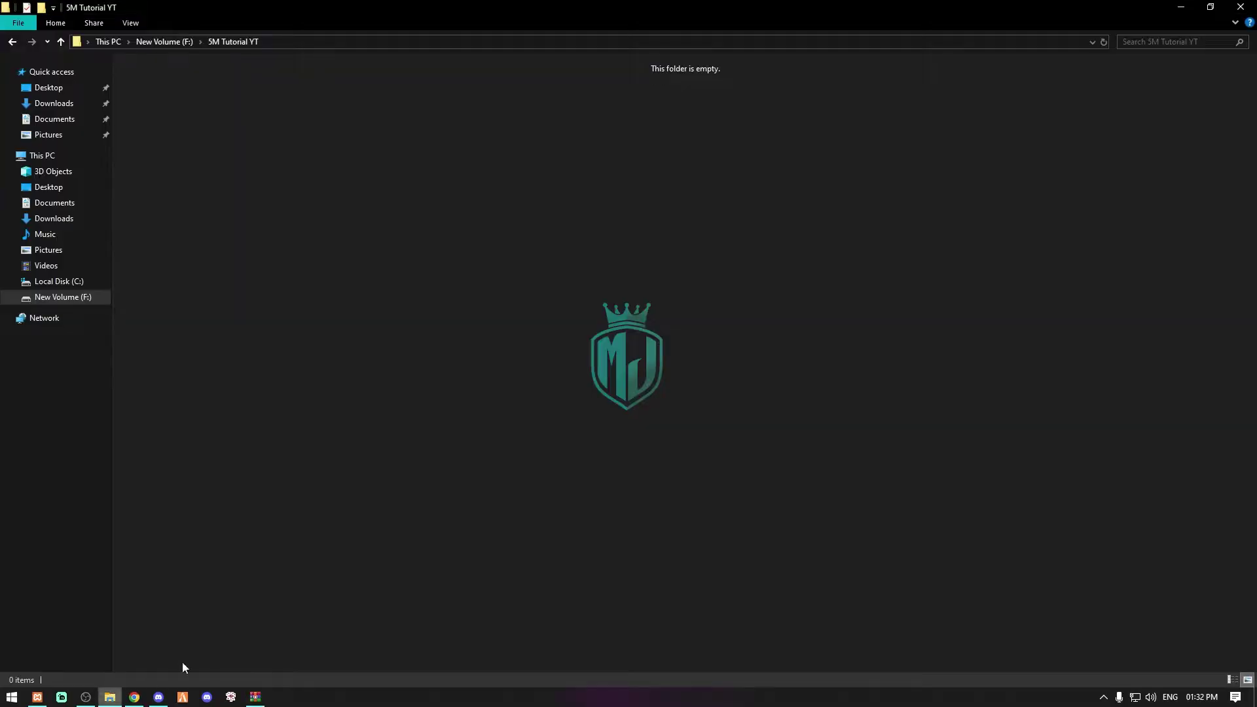
right_click(342, 223)
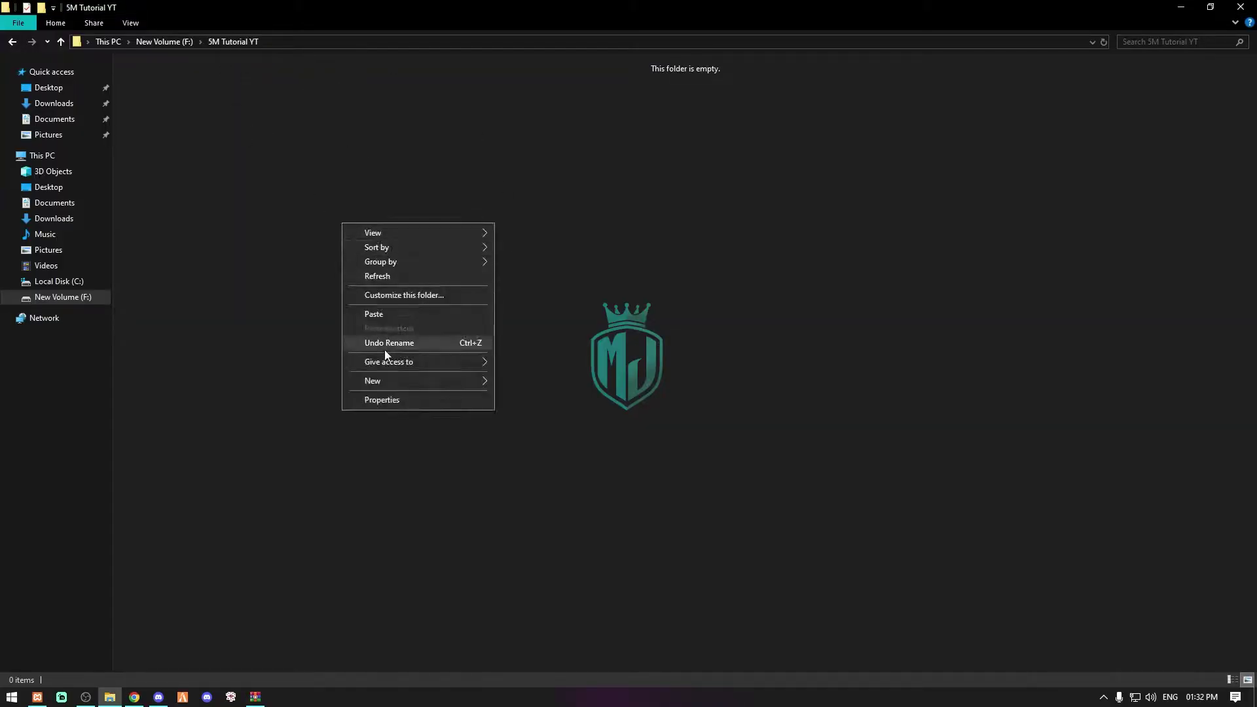
mouse_move(391, 380)
left_click(523, 382)
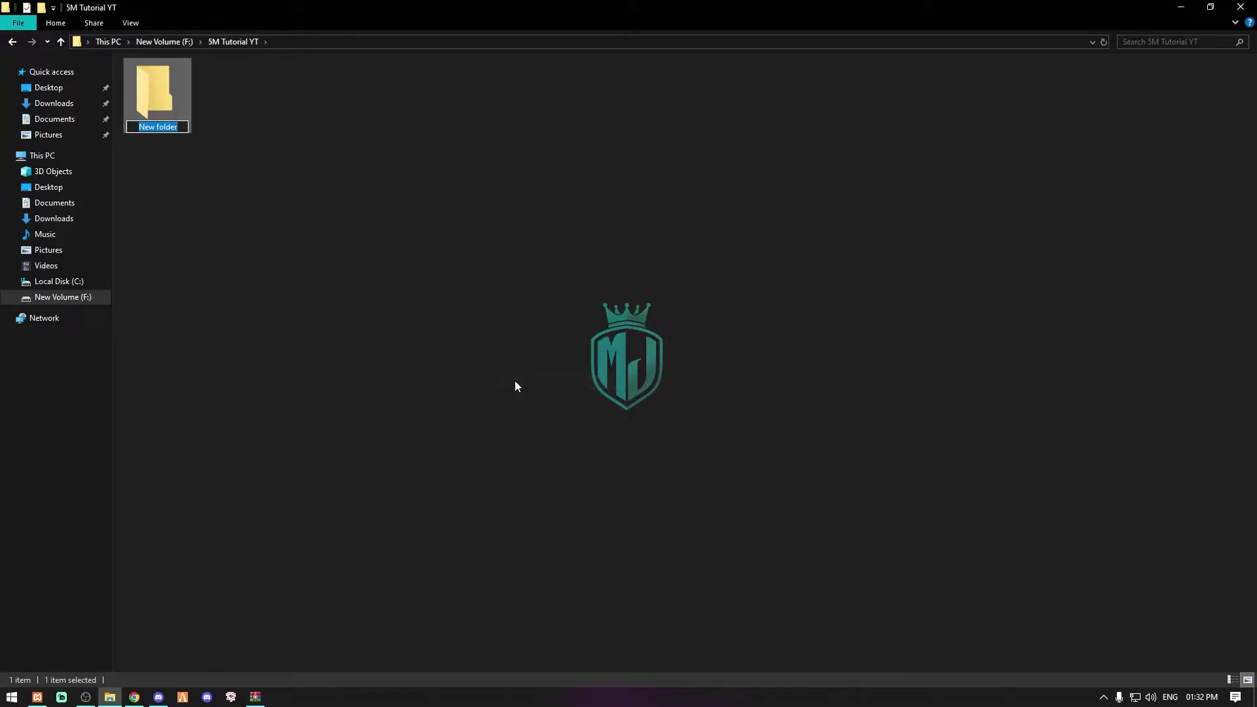
type("Artifacts")
key("Return")
key("Return")
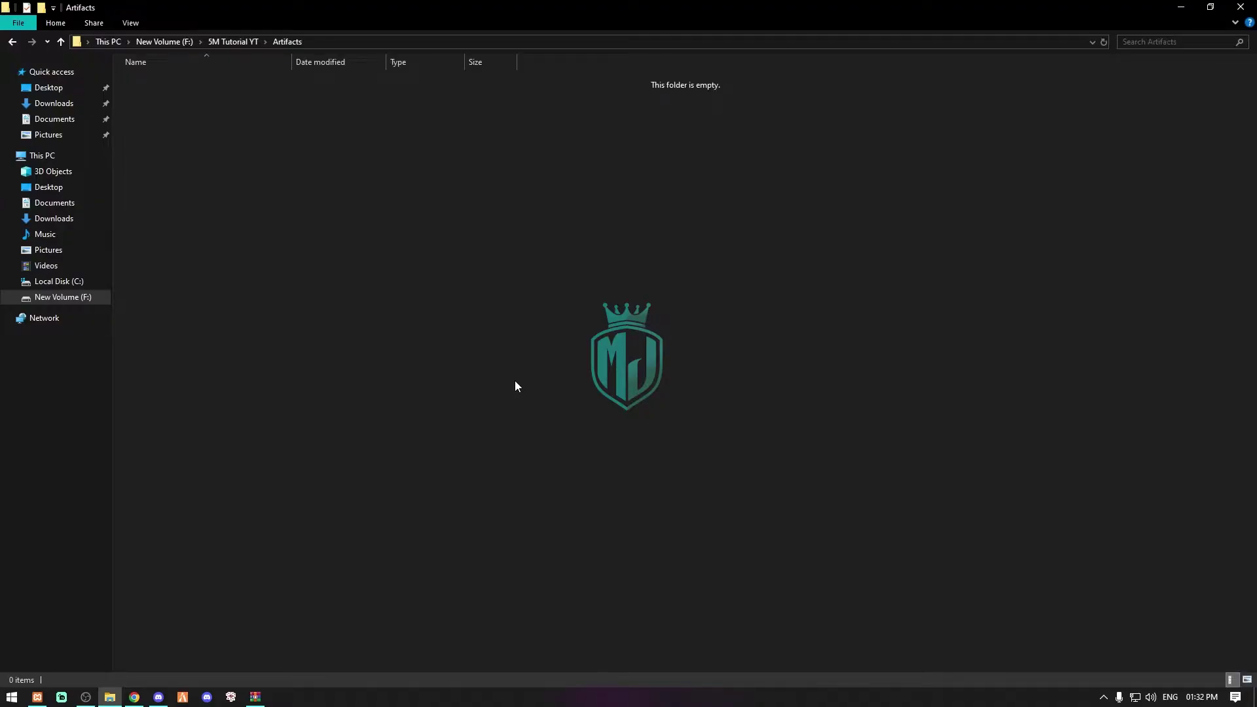
Step: Paste the extracted server files into Artifacts and view them as large icons
right_click(311, 337)
left_click(357, 422)
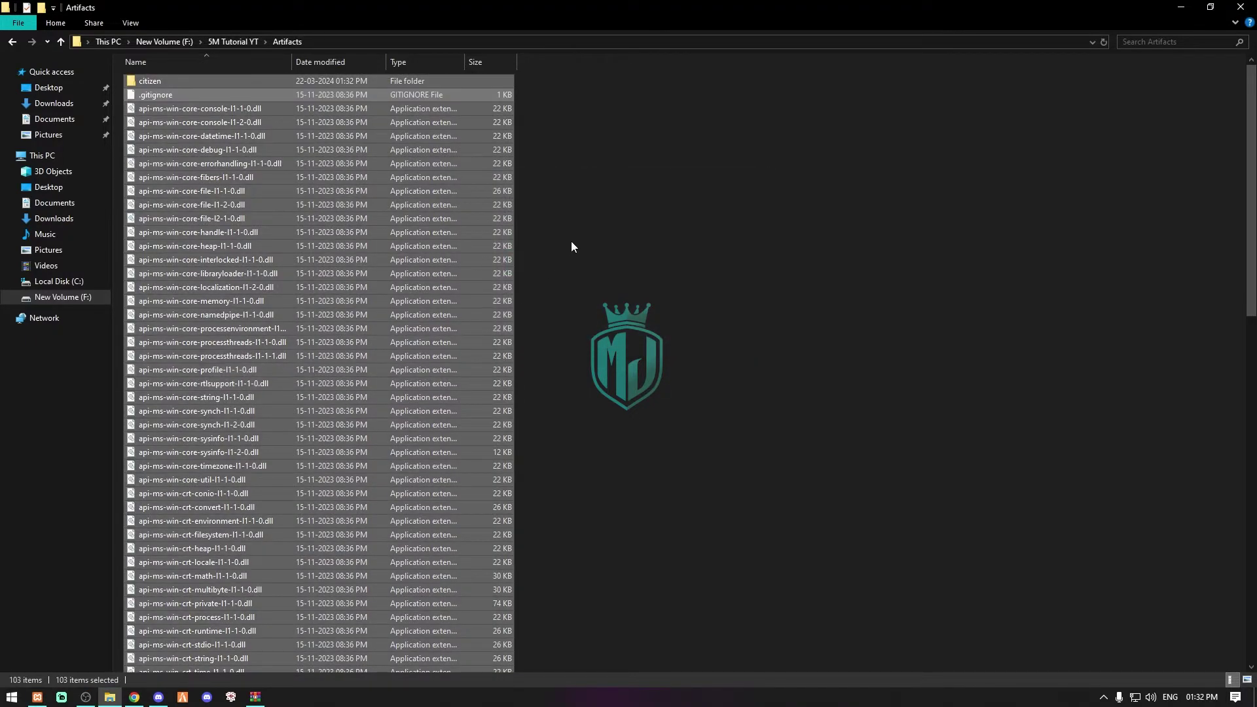
right_click(592, 228)
mouse_move(623, 238)
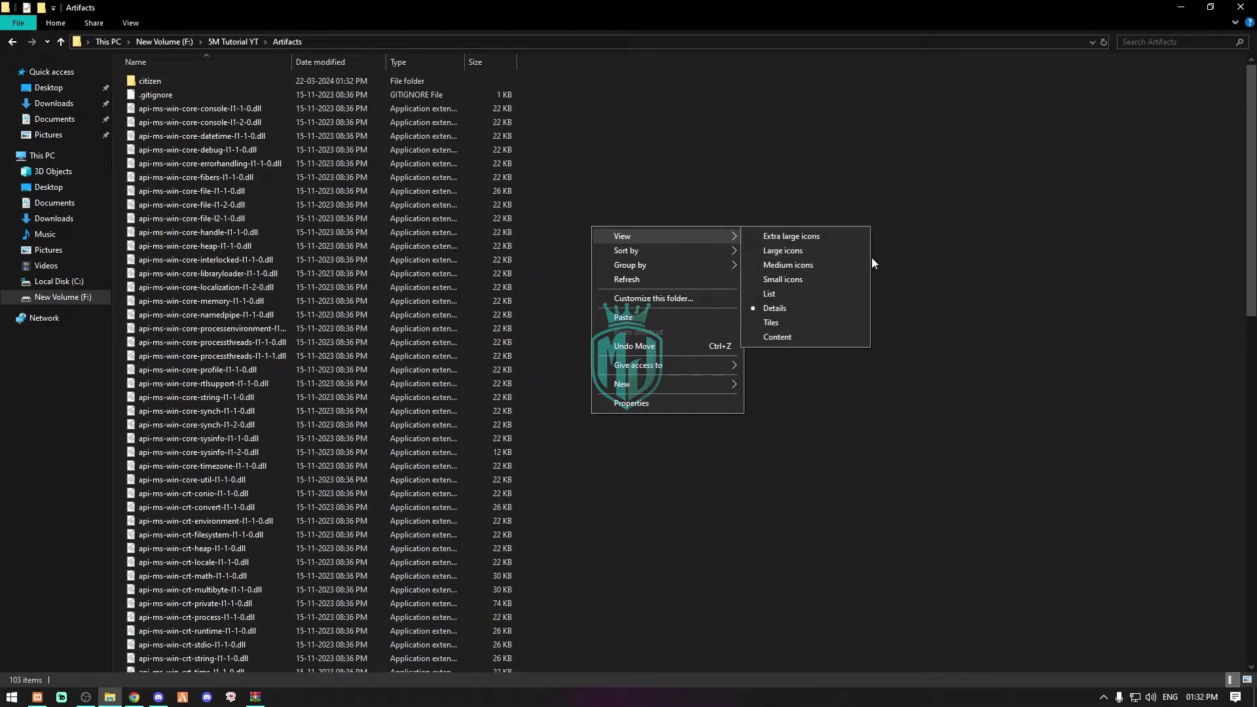
left_click(811, 250)
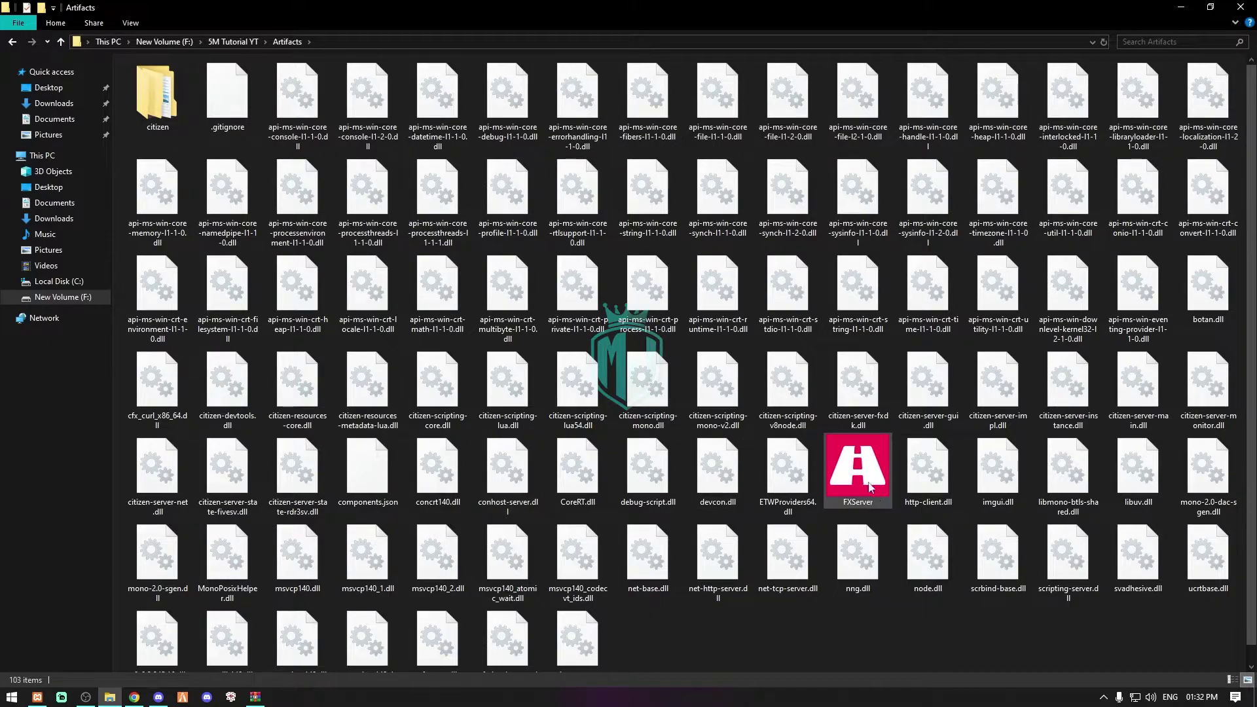
Step: Launch FXServer.exe to start txAdmin and link the Cfx.re account using the PIN
double_click(853, 452)
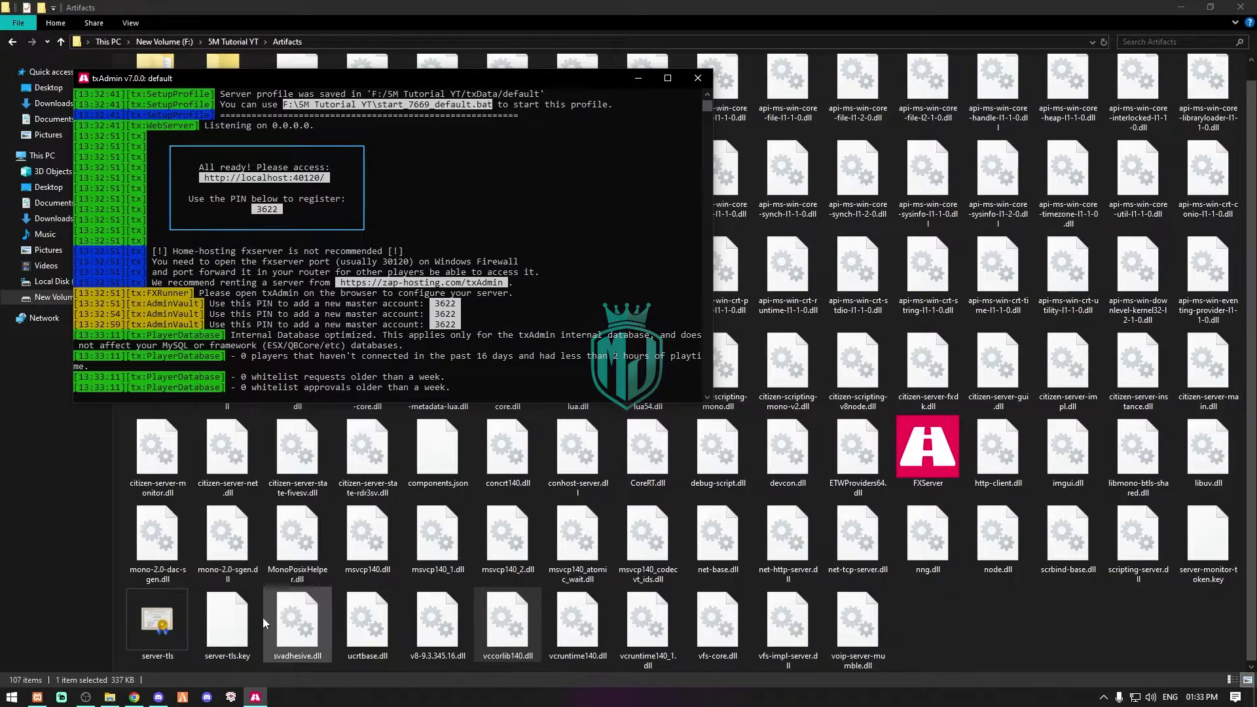
left_click(134, 697)
left_click(609, 438)
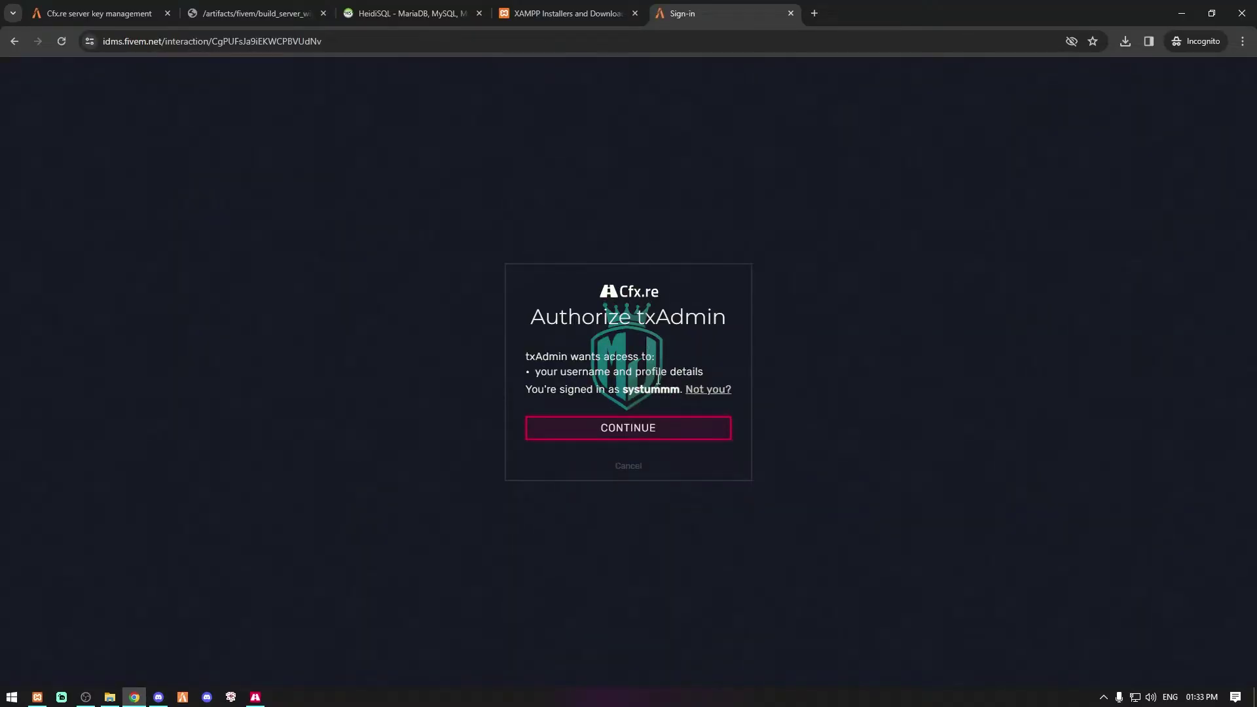
Step: Authorize txAdmin with Cfx.re, accept the Creator PLA and txAdmin License, and register the master admin
left_click(630, 429)
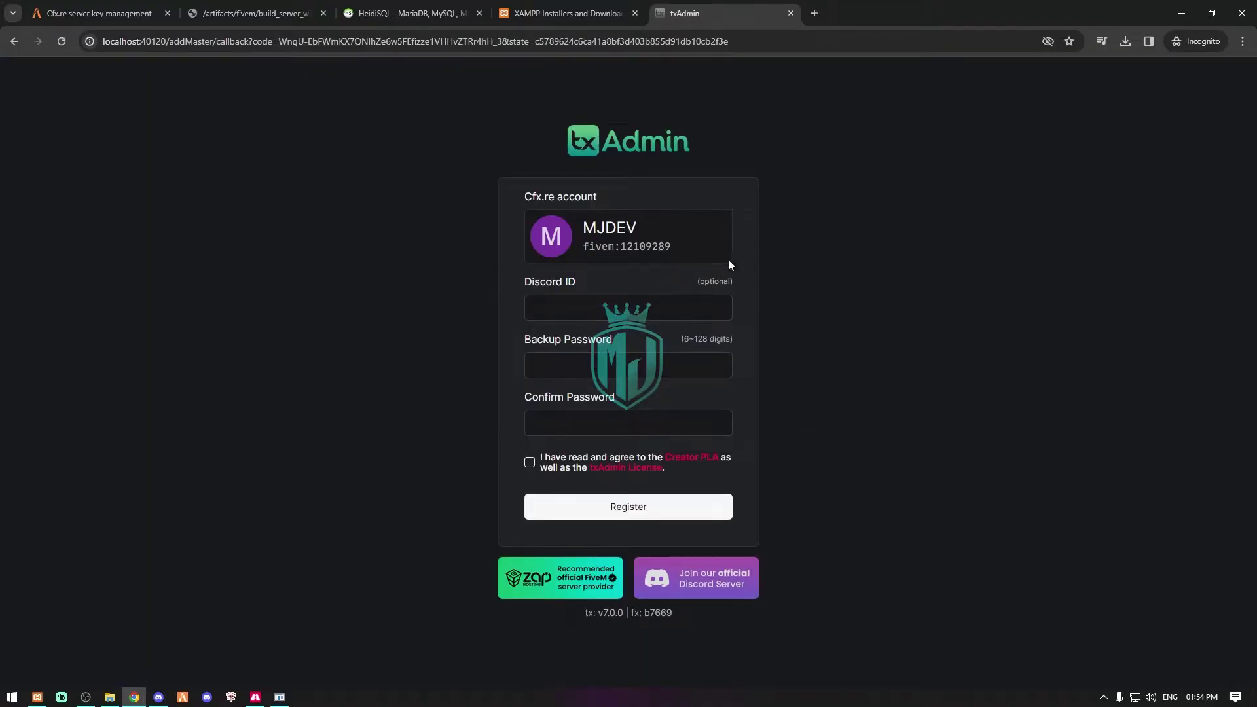
left_click(608, 307)
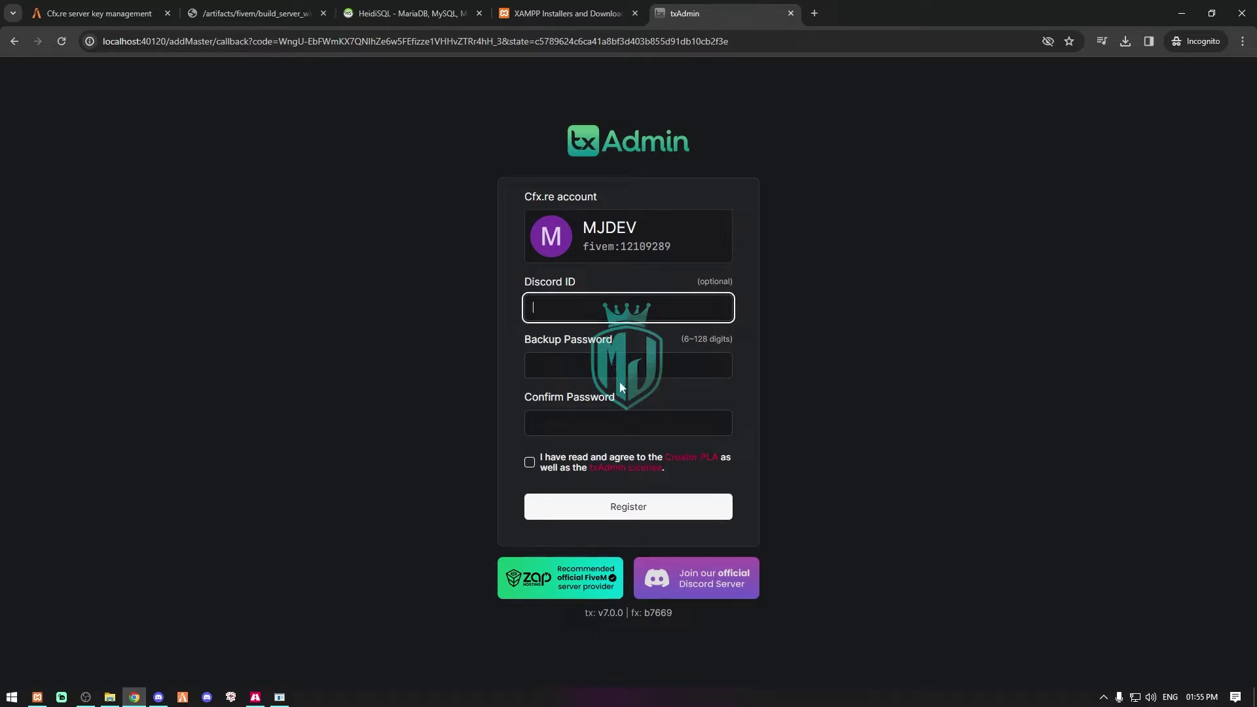
left_click(529, 463)
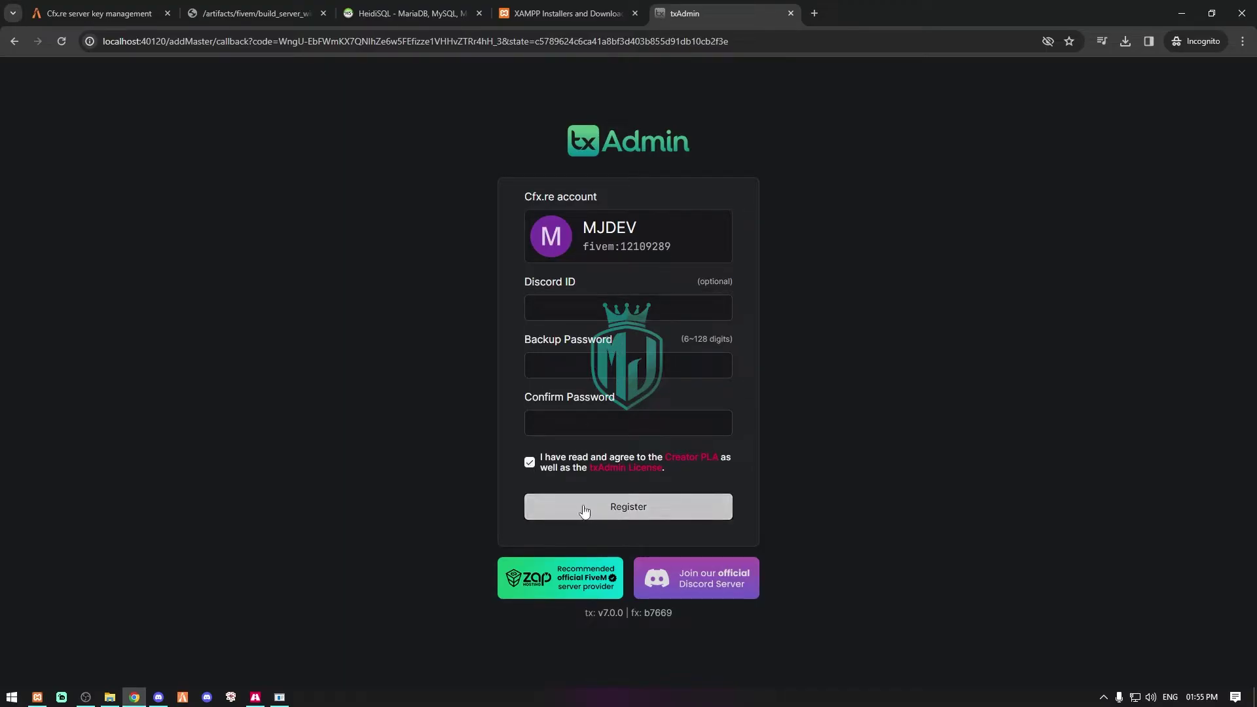
left_click(607, 511)
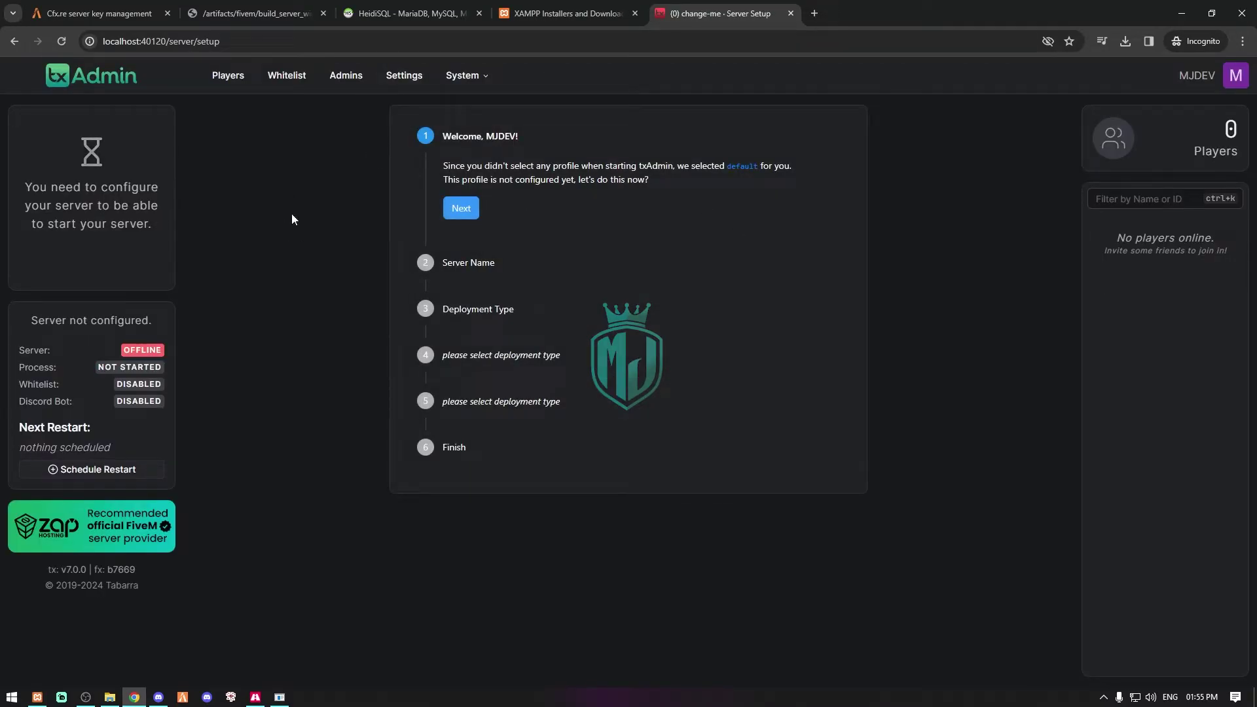
Step: Name the server '5M SERIES BY MJ DEV' in the setup wizard
left_click(472, 212)
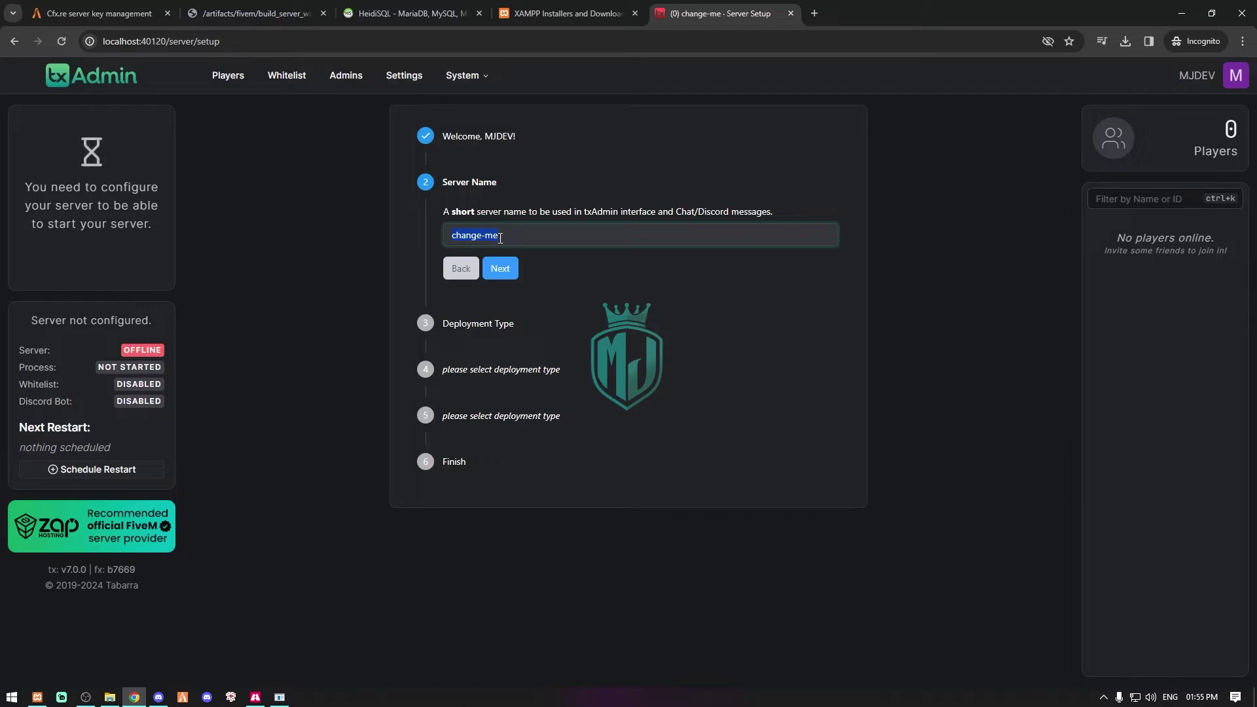
type("5M SERIES BY MJ DEV")
left_click(516, 269)
Step: Pick the QBCore Framework popular recipe, keep the suggested data location, and open the recipe deployer
left_click(561, 308)
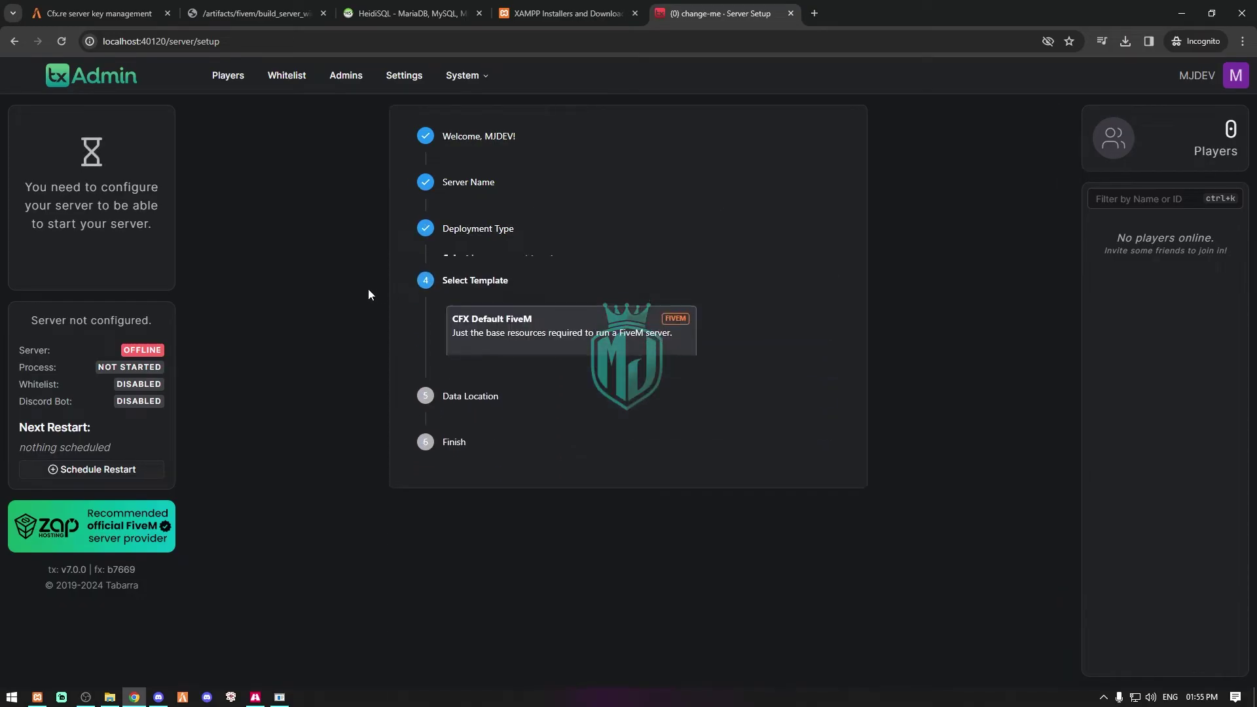
scroll(581, 404, "down", 2)
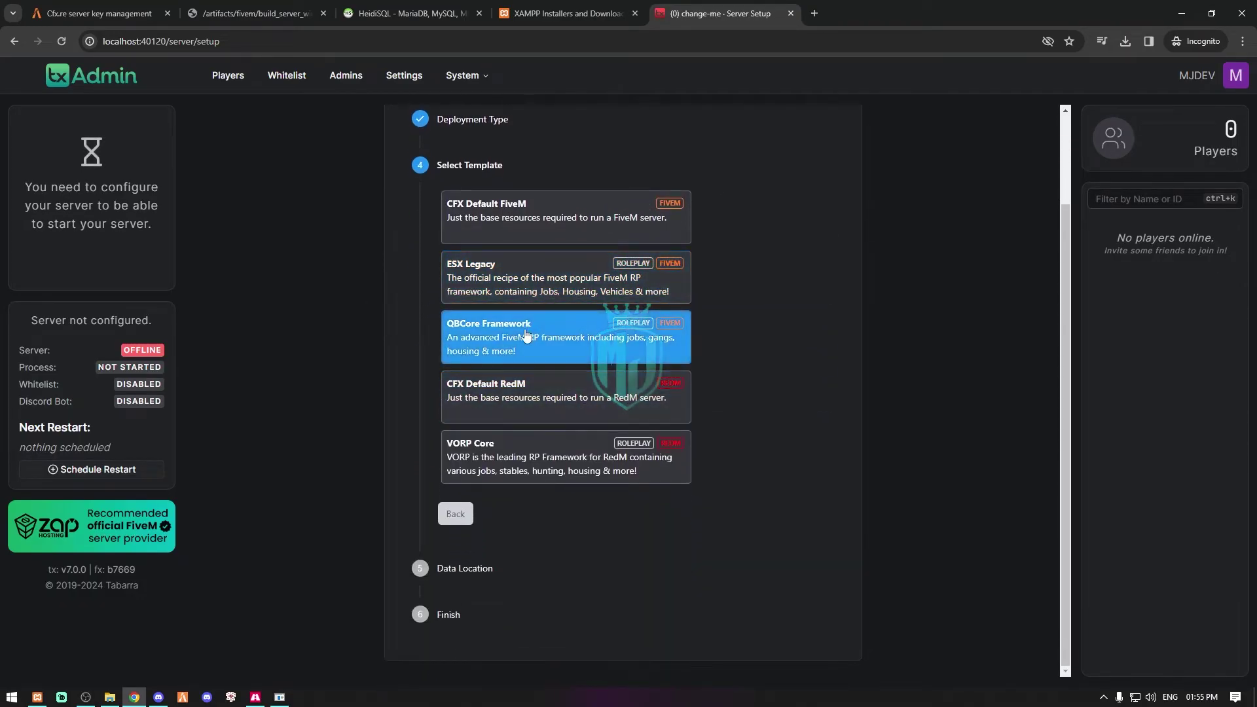
left_click(503, 340)
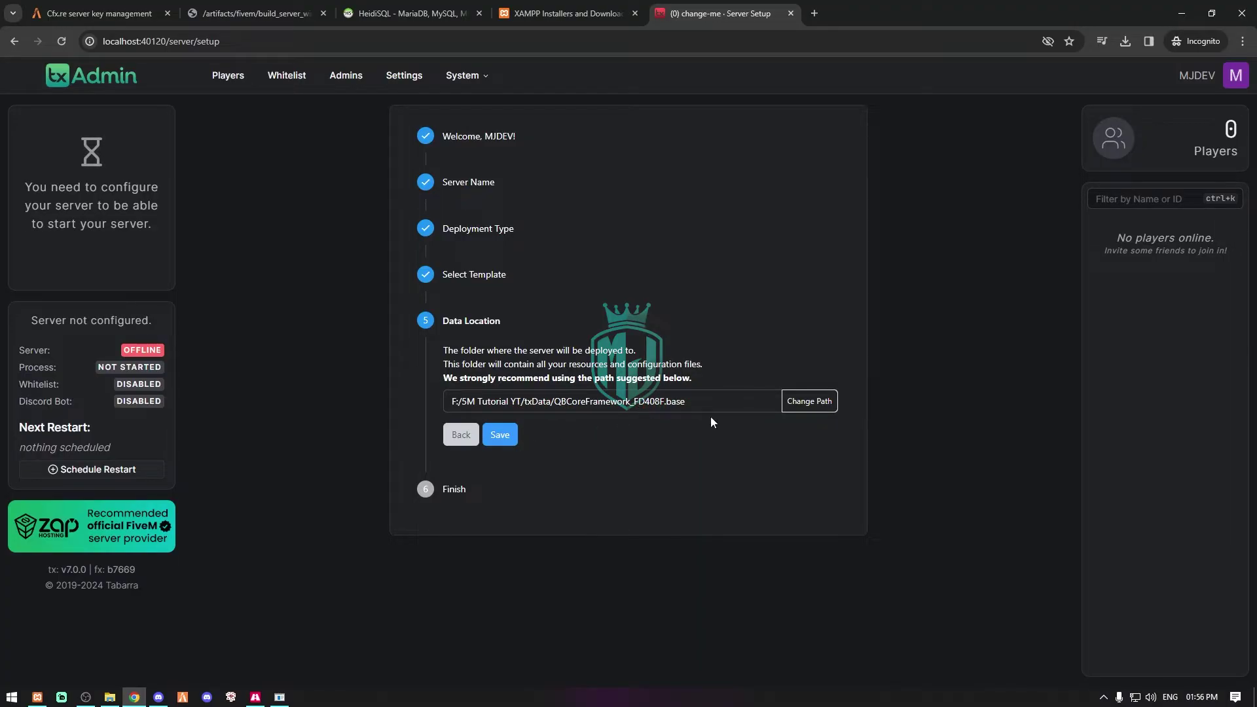
left_click(805, 407)
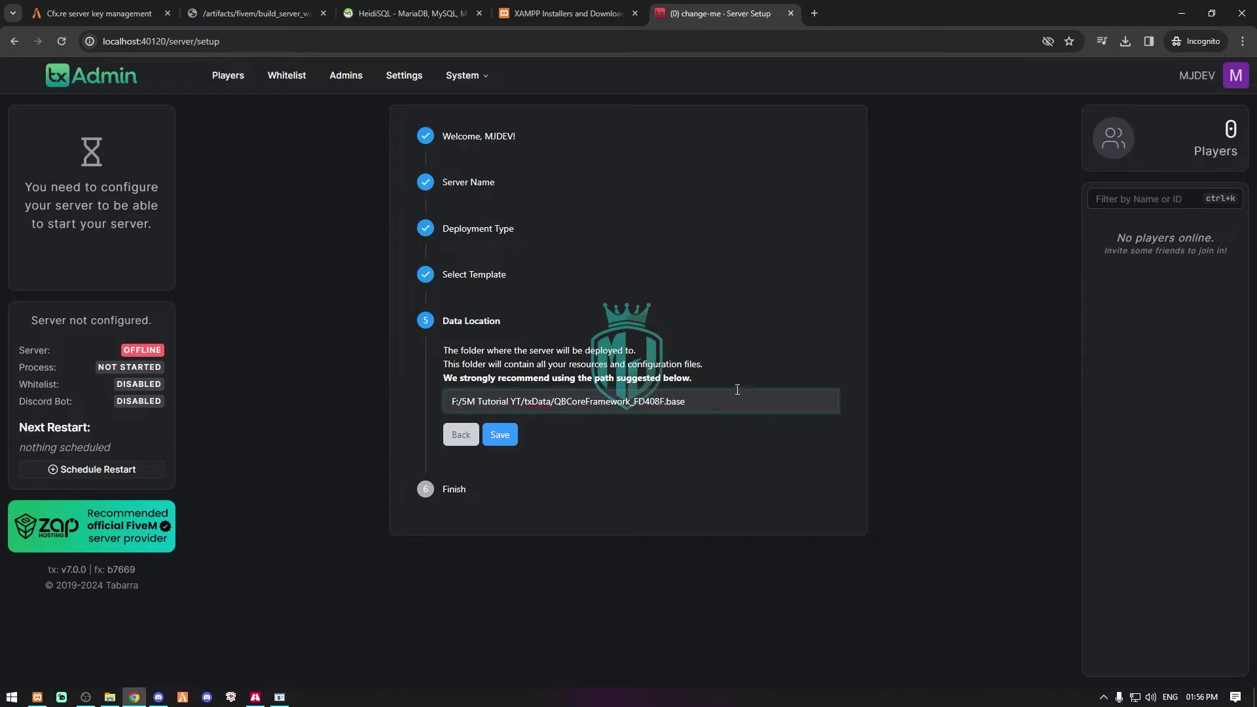
left_click(461, 401)
left_click(506, 437)
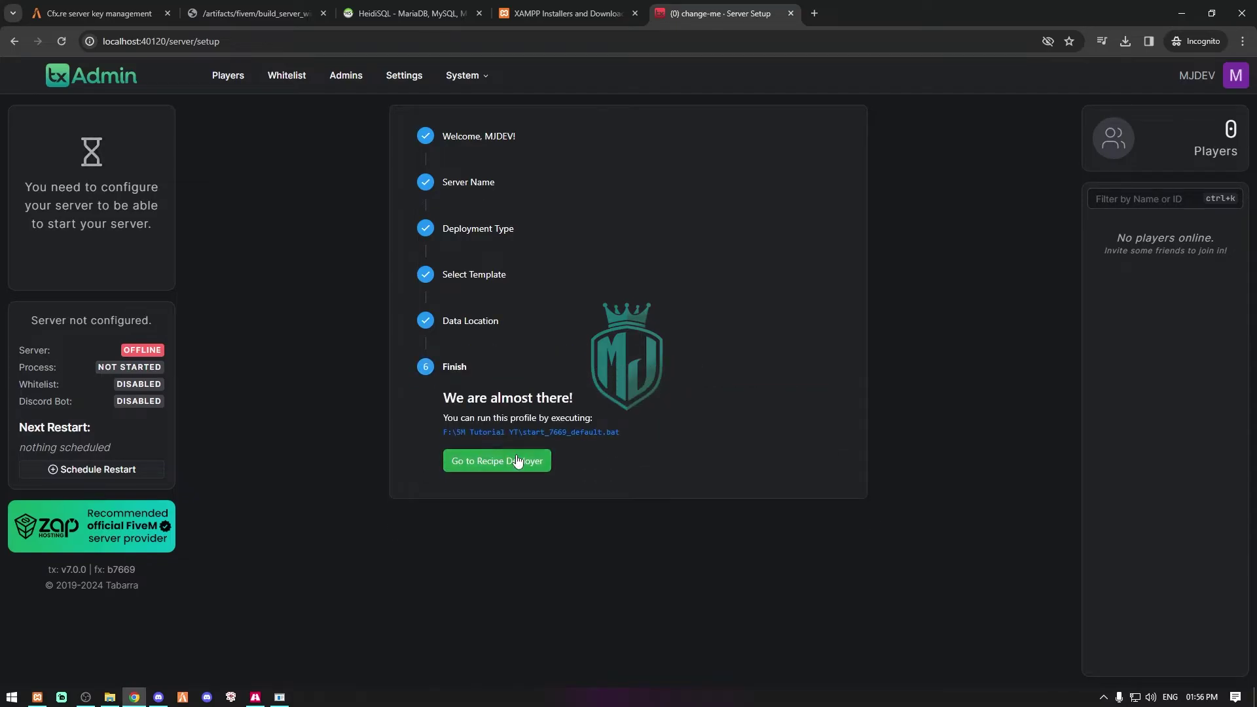
left_click(502, 460)
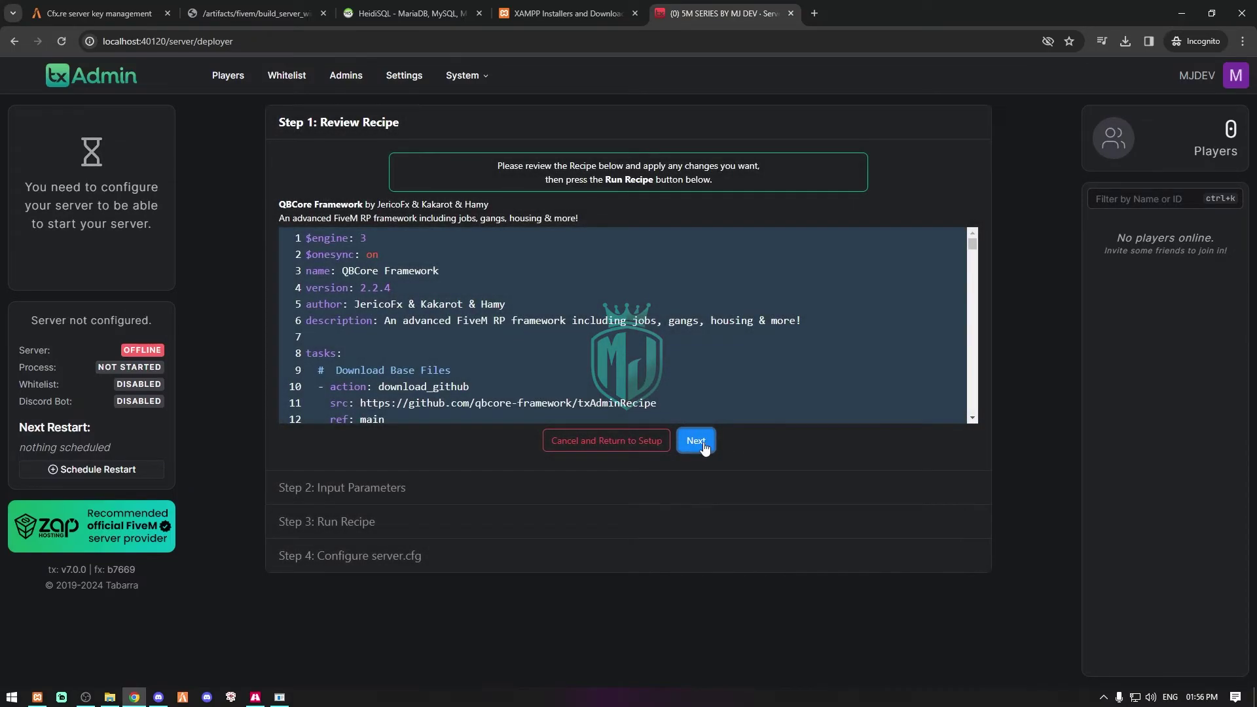
Step: Accept the QBCore recipe and copy the server license key from the Keymaster page
left_click(698, 441)
left_click(529, 198)
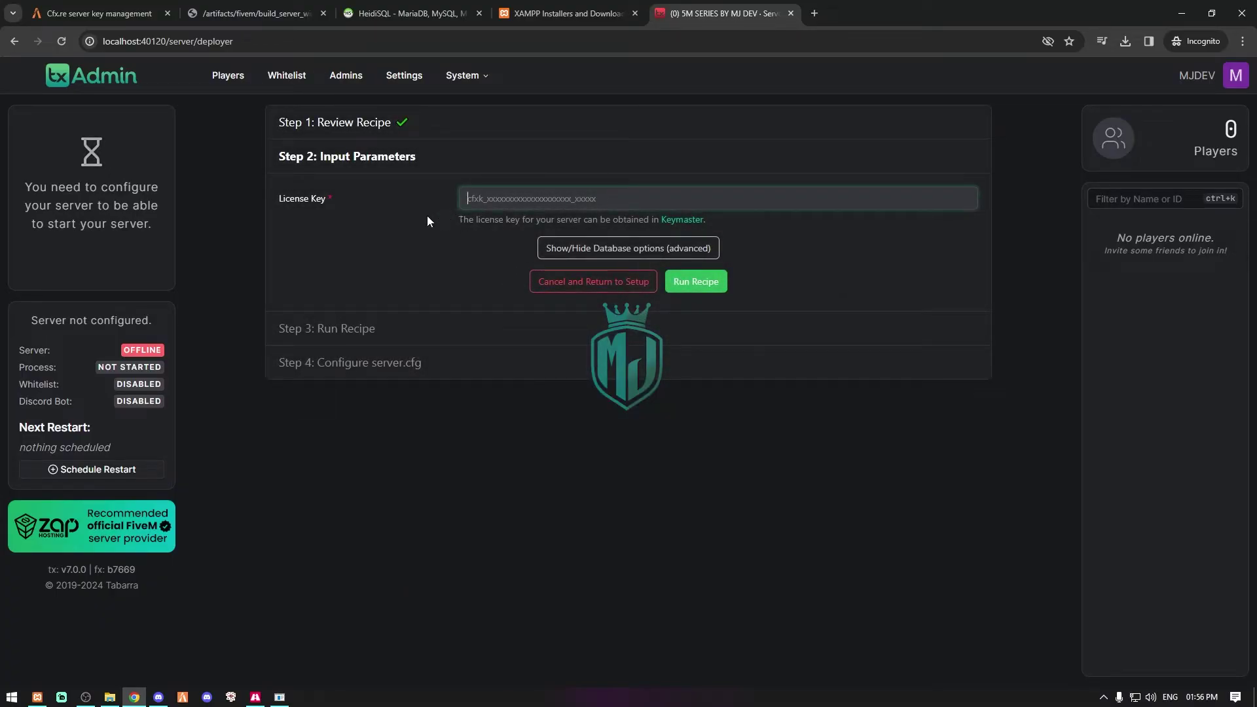
left_click(99, 13)
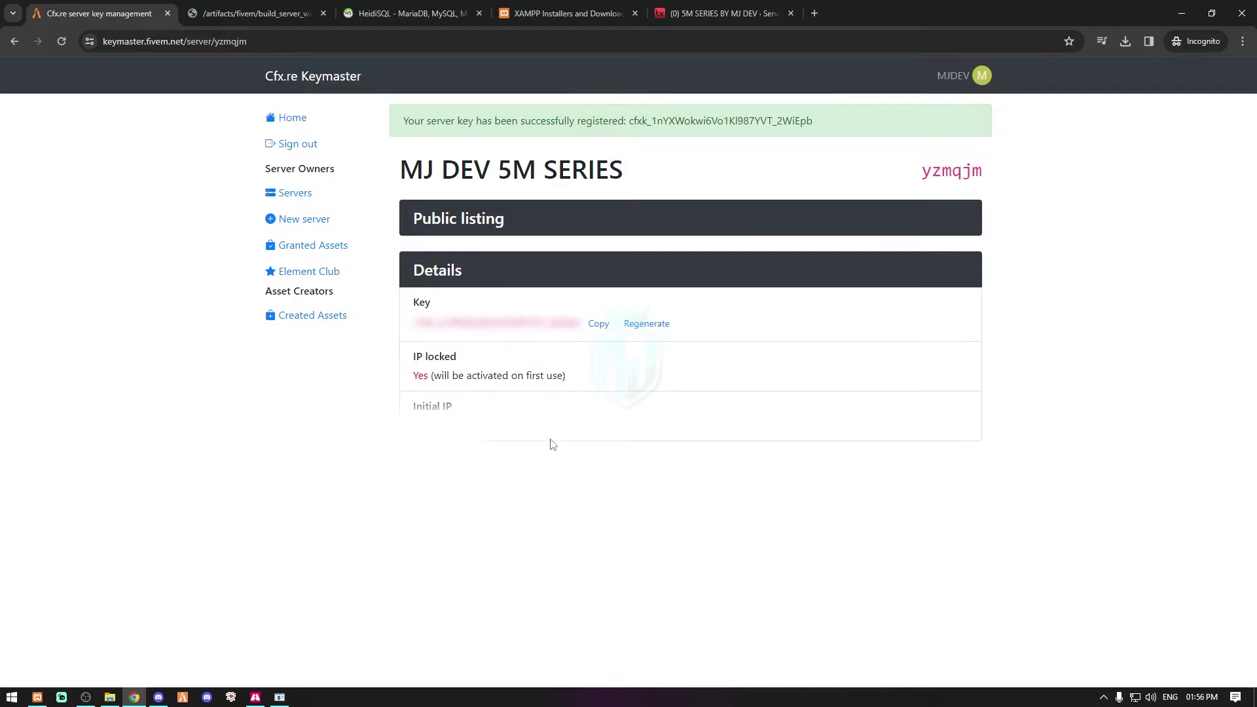
left_click(598, 325)
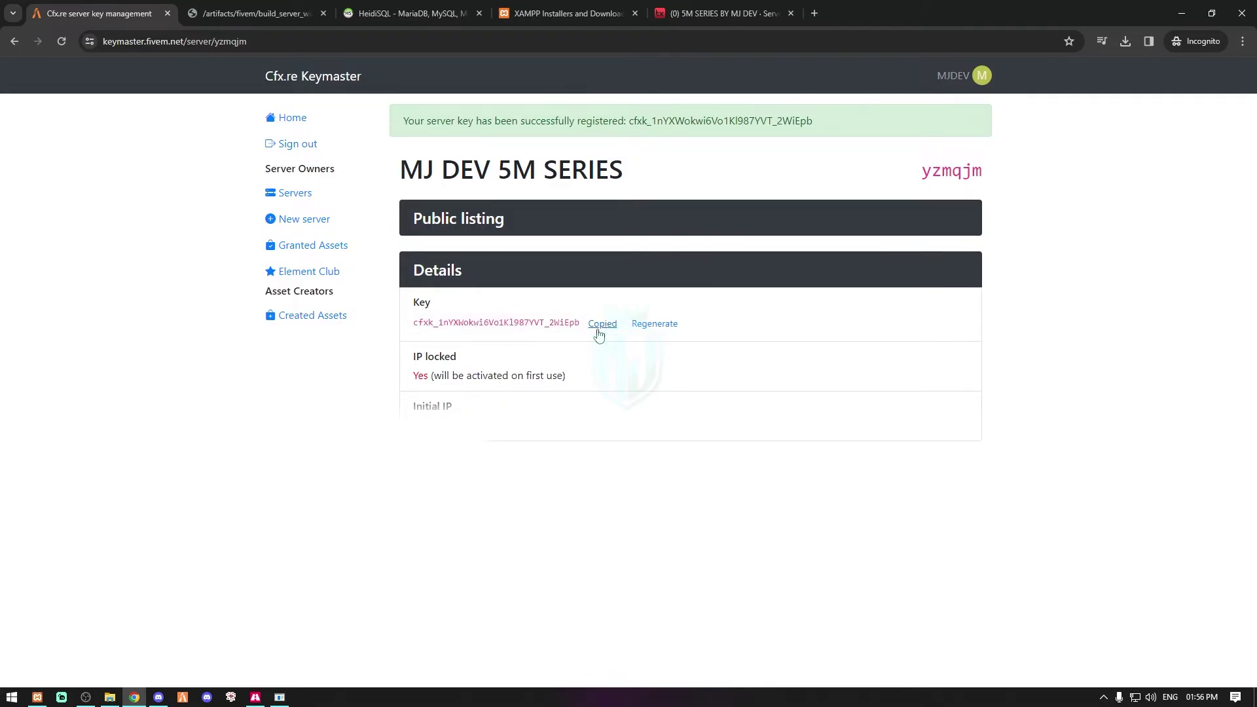
Step: Paste the key into the License Key field and run the QBCore recipe
left_click(686, 10)
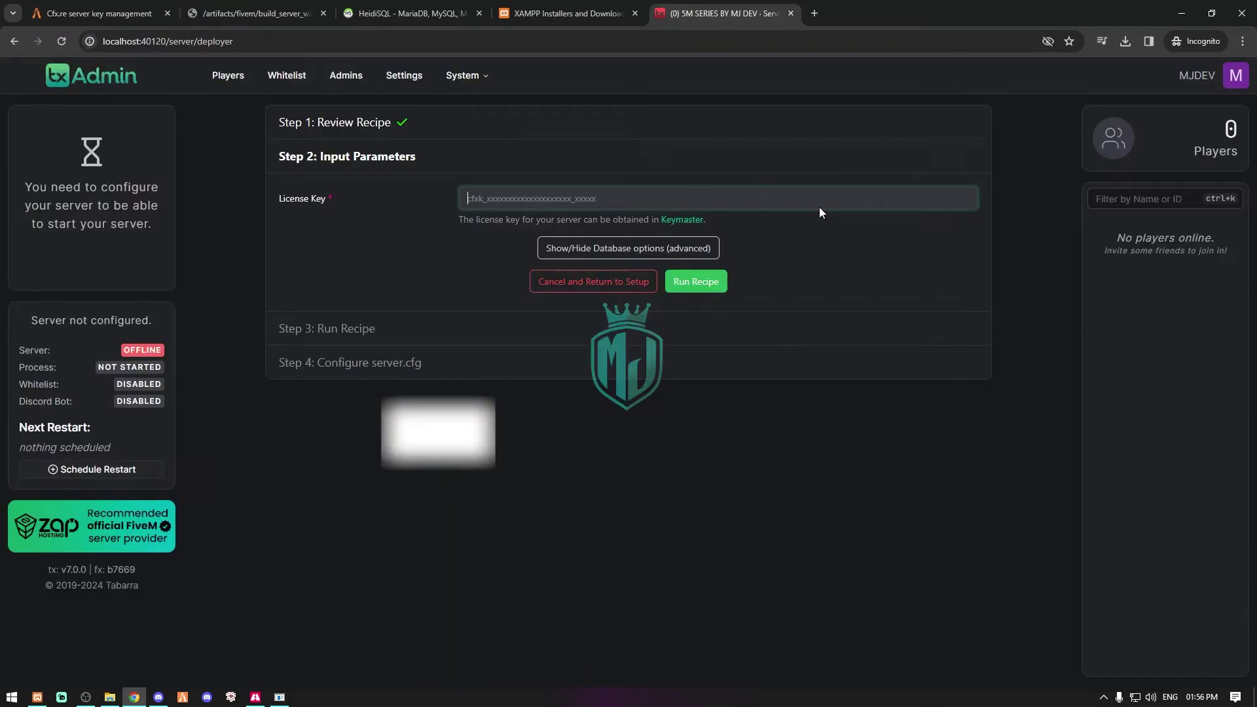
left_click(509, 198)
key("ctrl+v")
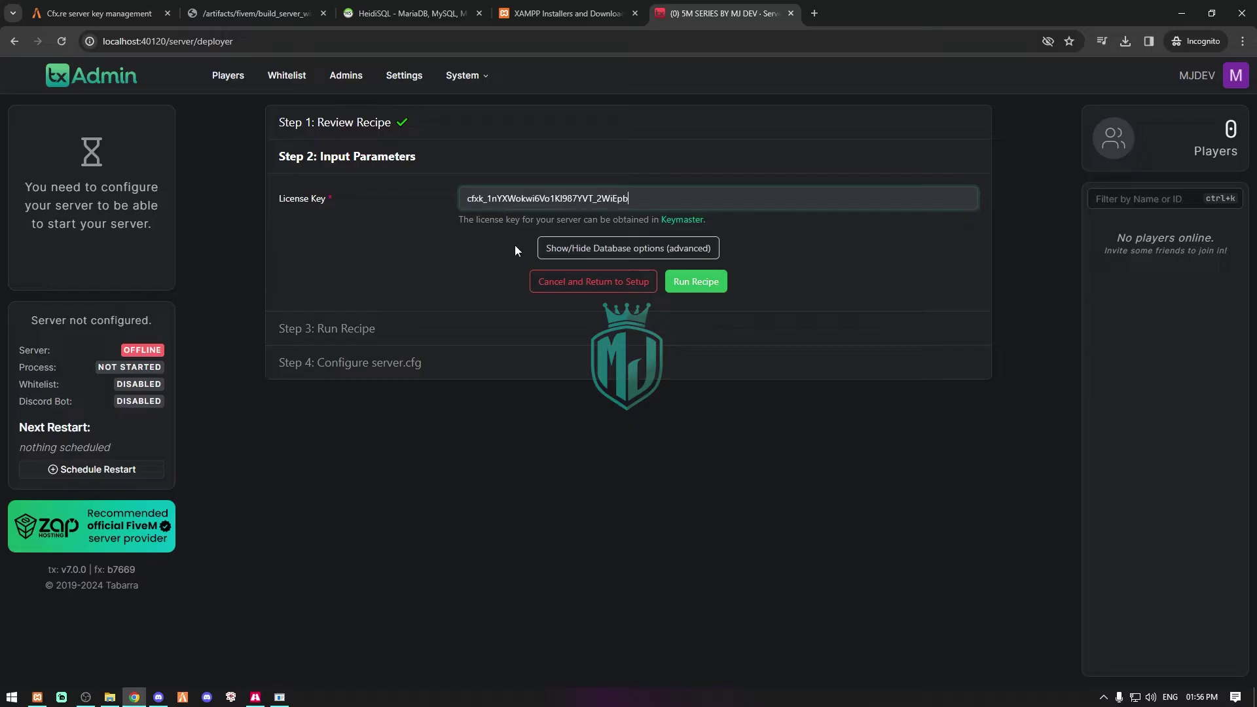
left_click(686, 292)
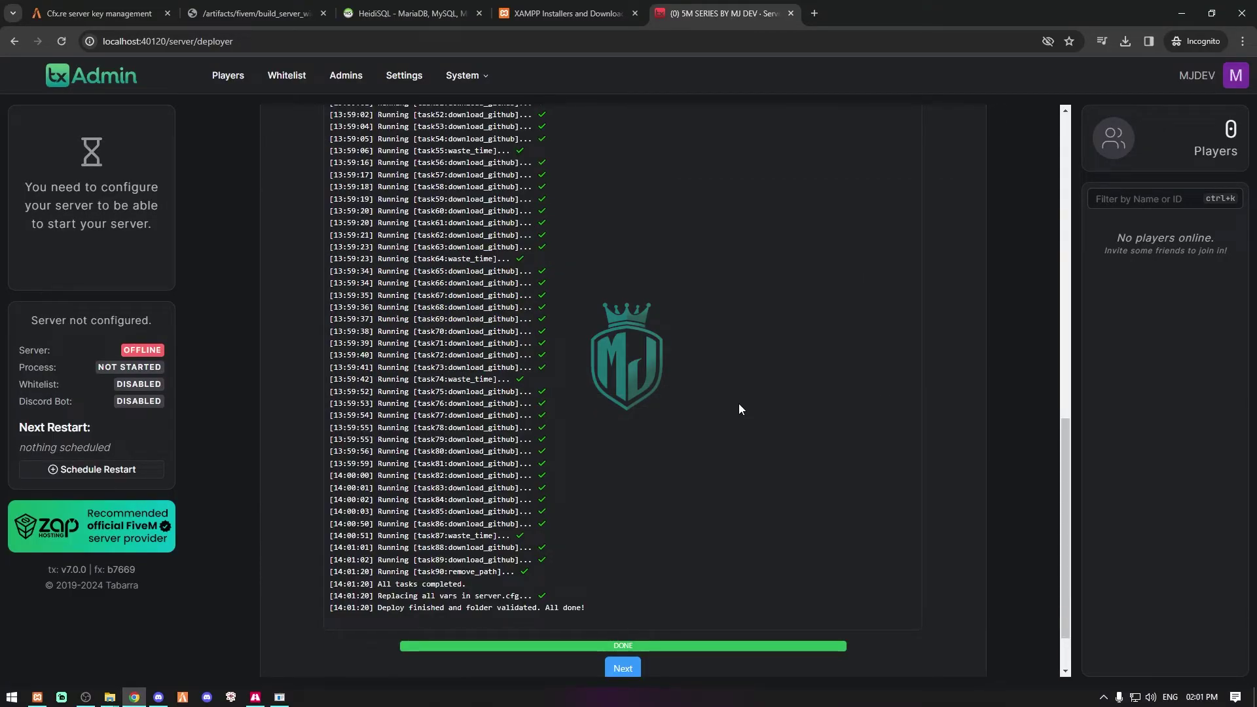
Step: Save the generated server.cfg unchanged and start the QBCore server with Save & Run Server
scroll(737, 415, "down", 2)
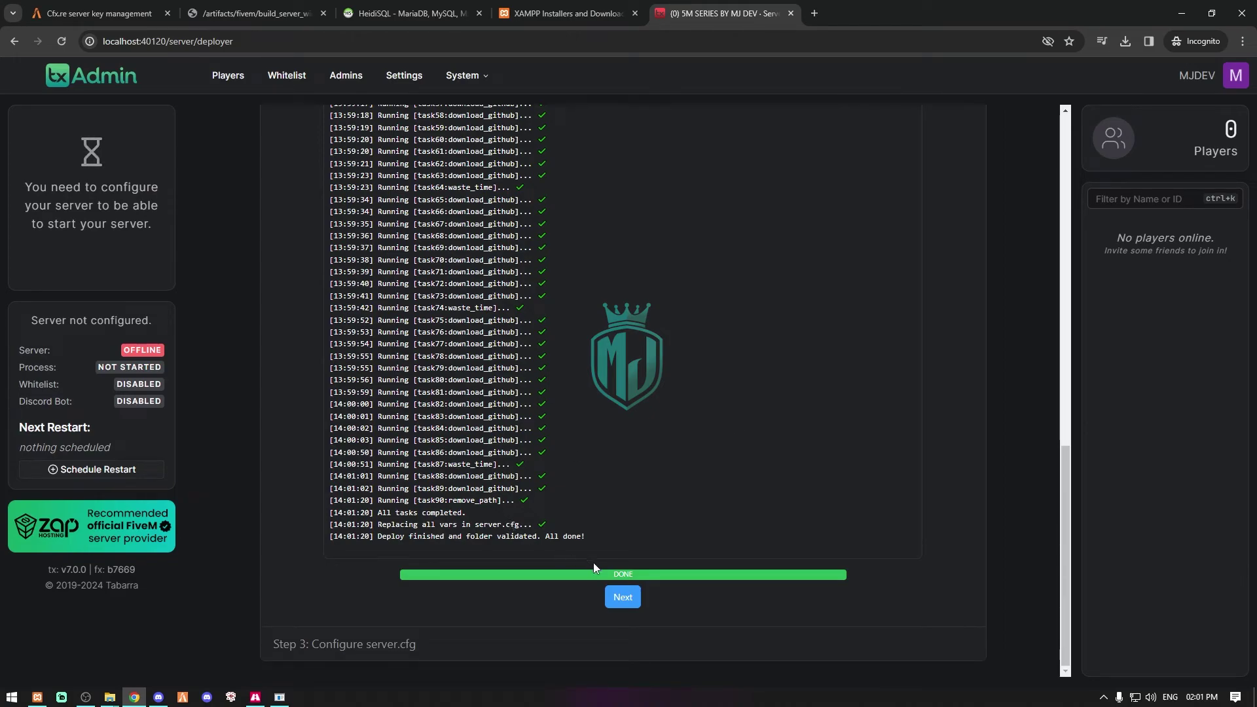
left_click(625, 597)
scroll(627, 597, "down", 2)
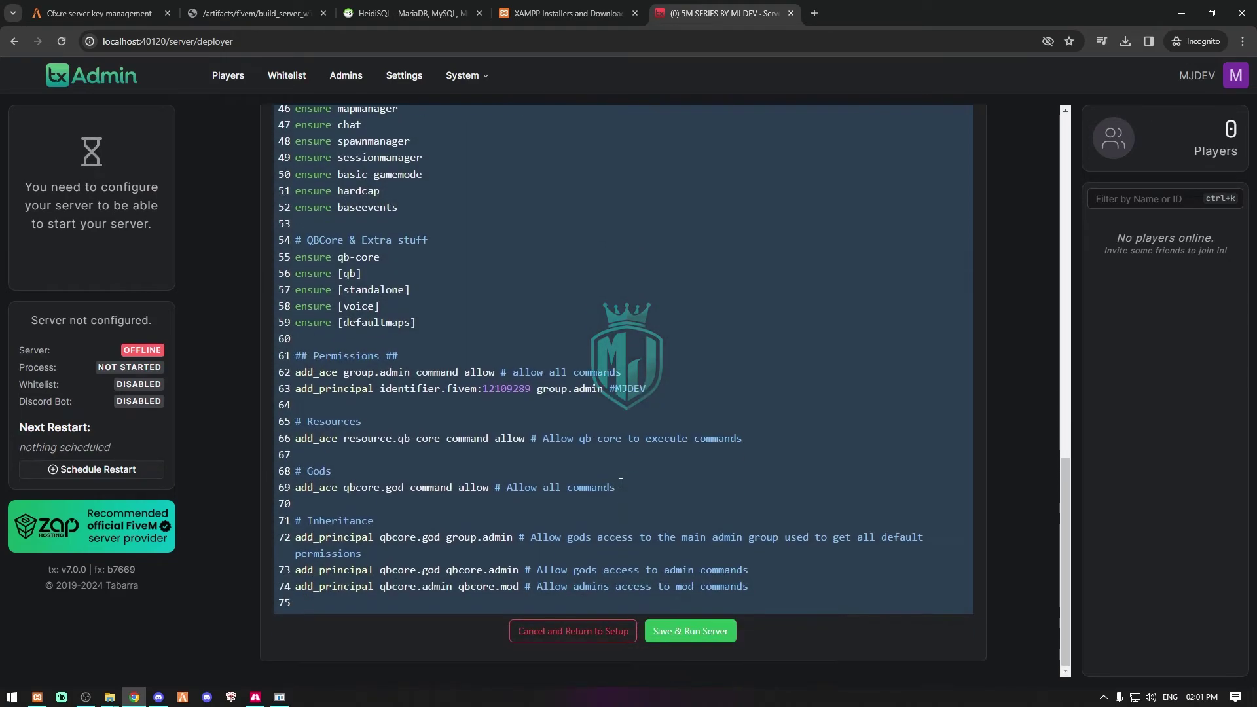
left_click(705, 627)
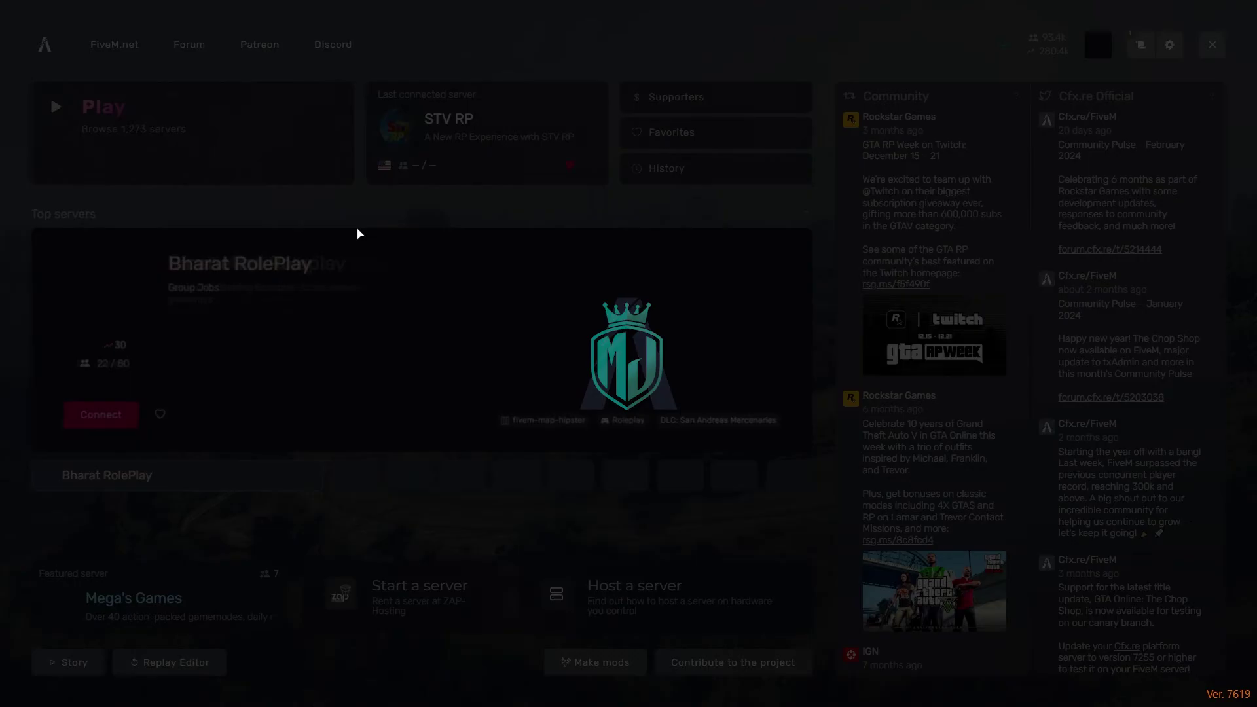
Step: Run 'connect localhost' from the FiveM F8 console to join the local QBCore server
key("F8")
type("connect")
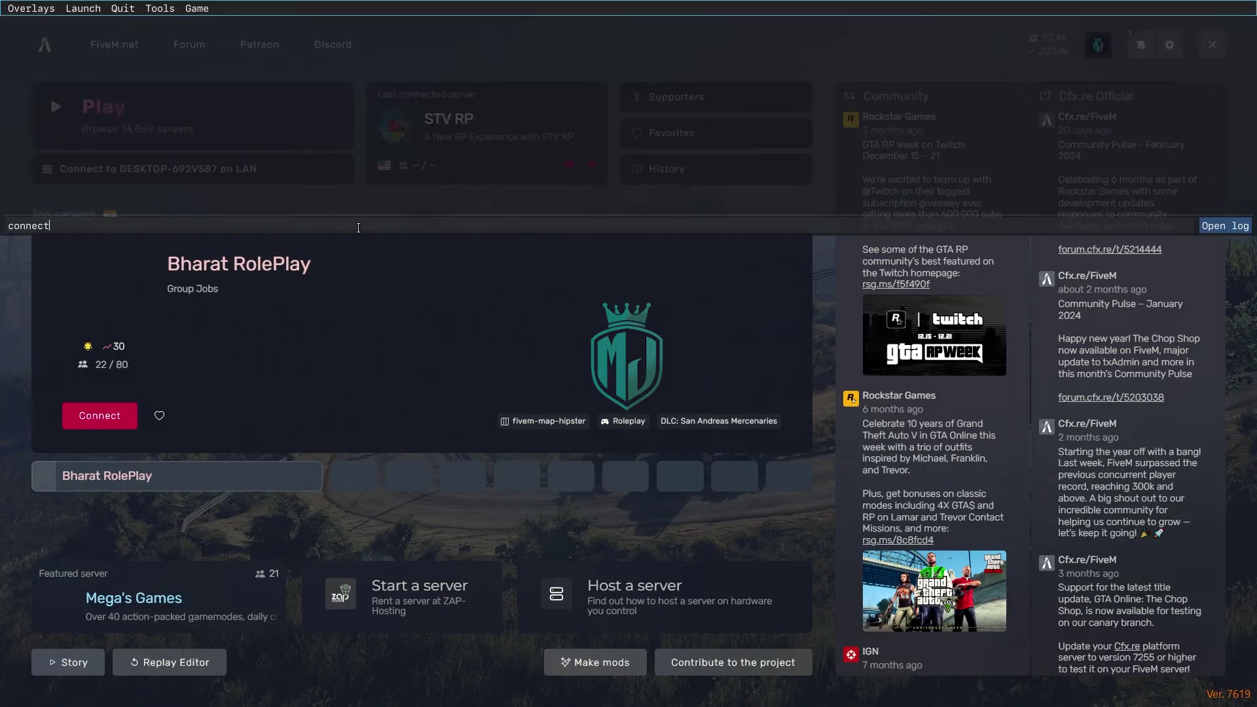
type(" localhost")
key("Return")
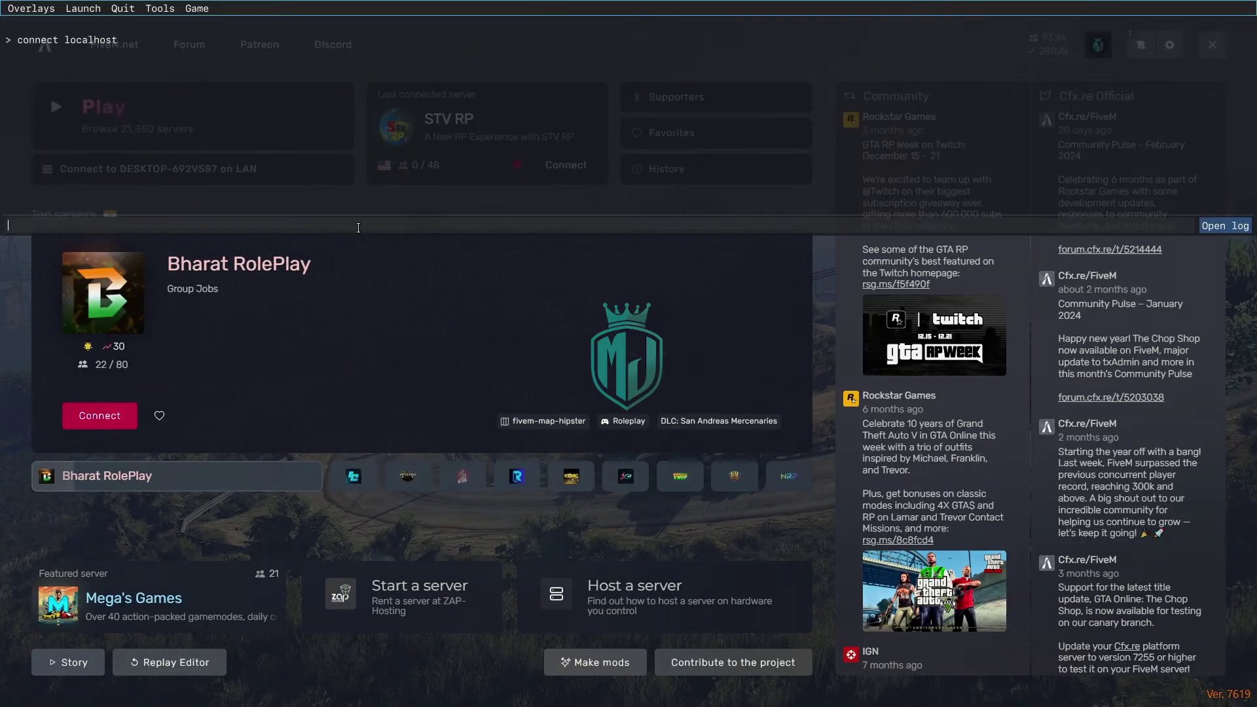